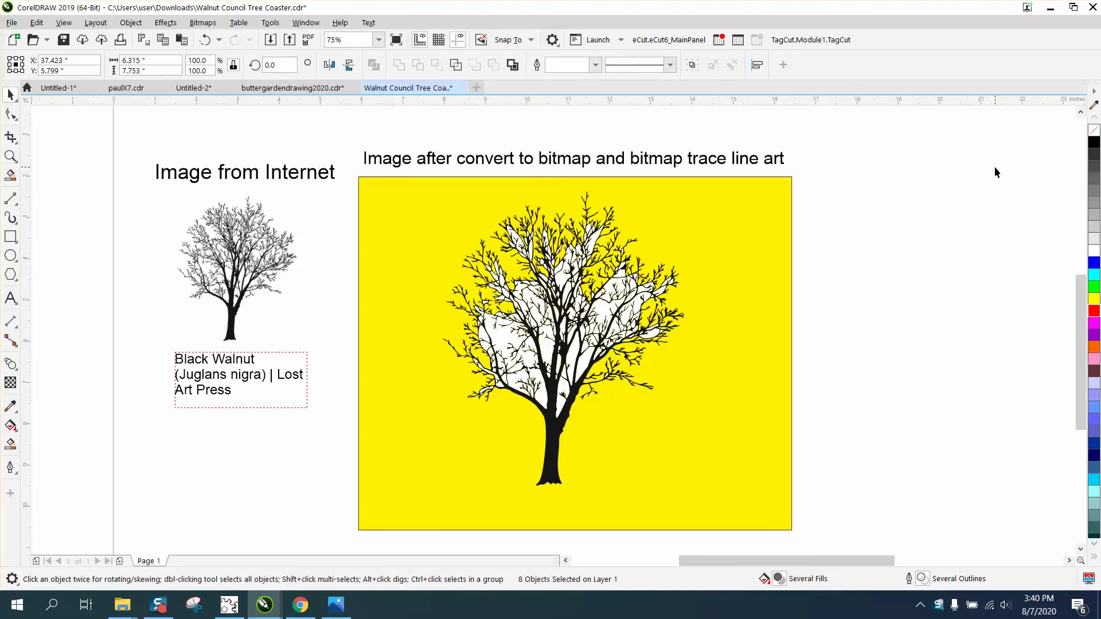
Move the traced tree group left within the yellow rectangle, to about X 9.9 in, Y -6.0 in.
left_click(994, 166)
left_click_drag(552, 431, 509, 436)
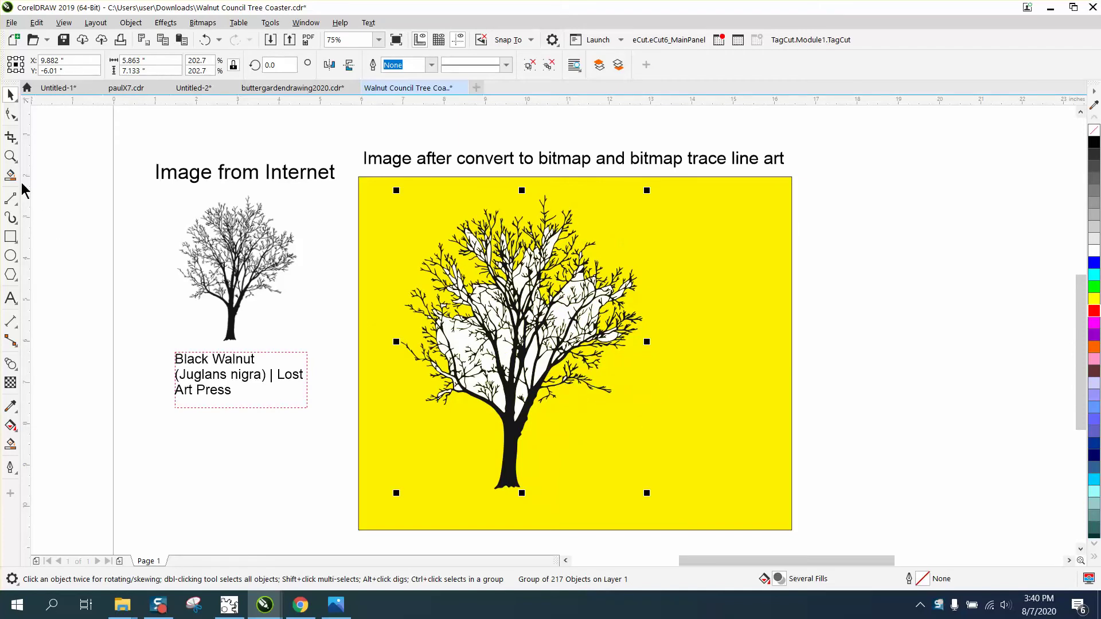
left_click(11, 156)
left_click(606, 421)
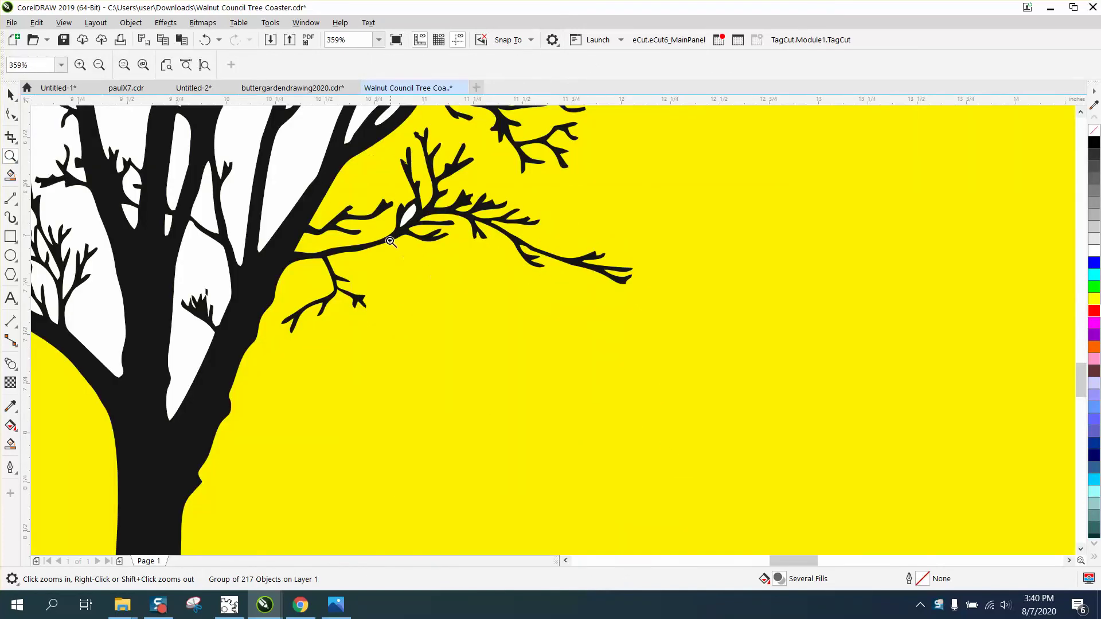
scroll(489, 269, "down", 4)
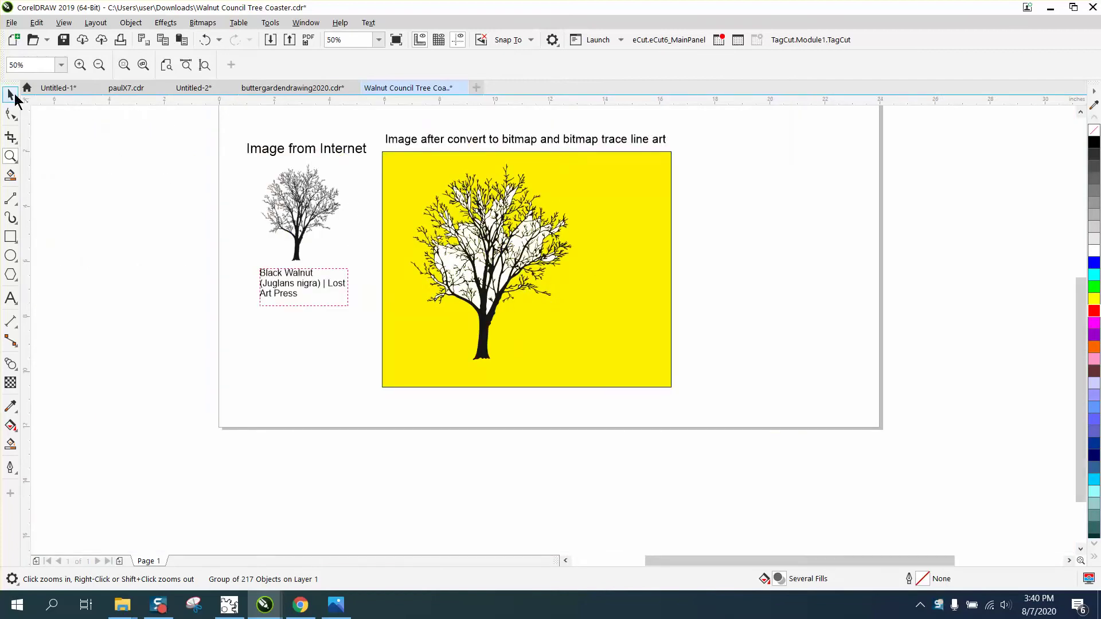
left_click(11, 93)
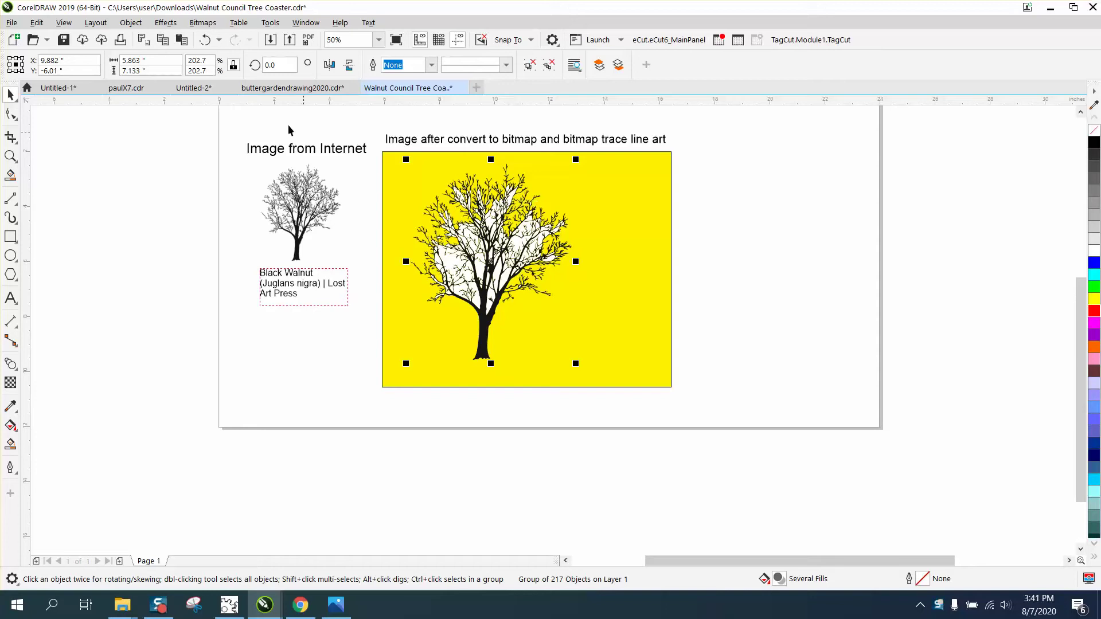
Ungroup the traced tree into its separate objects.
left_click(133, 23)
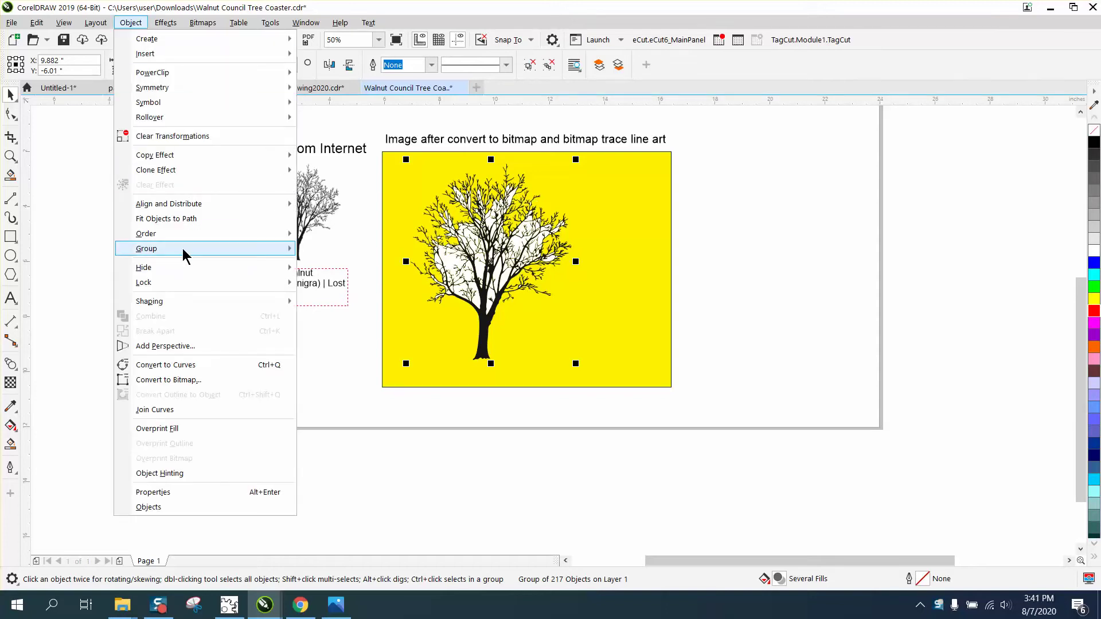
mouse_move(184, 248)
left_click(324, 262)
left_click(344, 257)
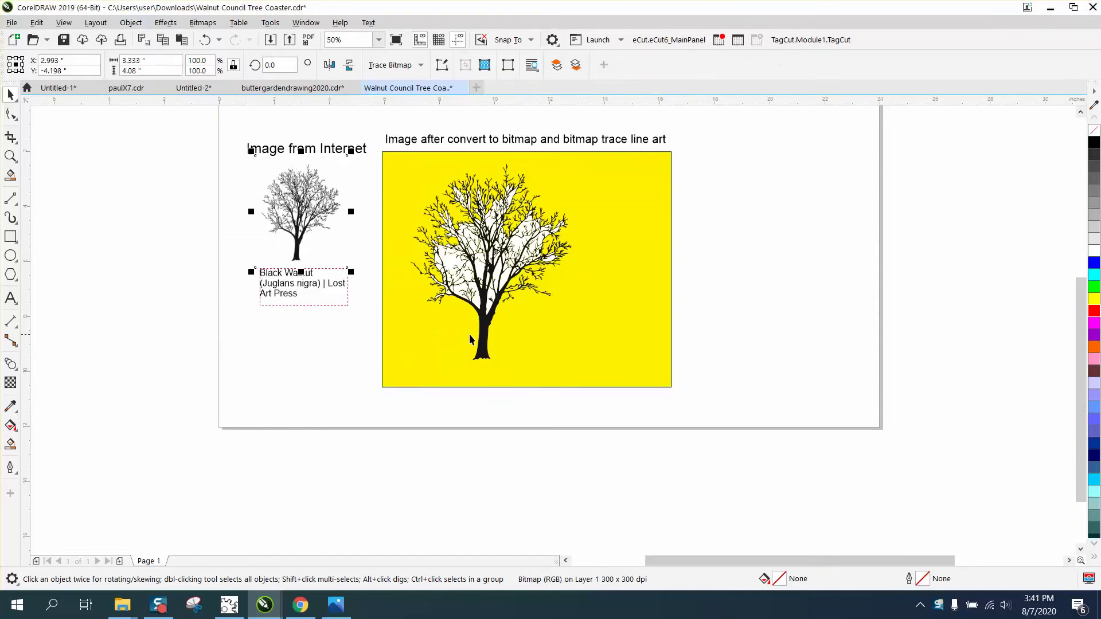
Move the black tree curve right, off its white pieces, and widen the yellow rectangle to about 15 in to lie behind it.
left_click_drag(483, 337, 675, 340)
left_click(669, 236)
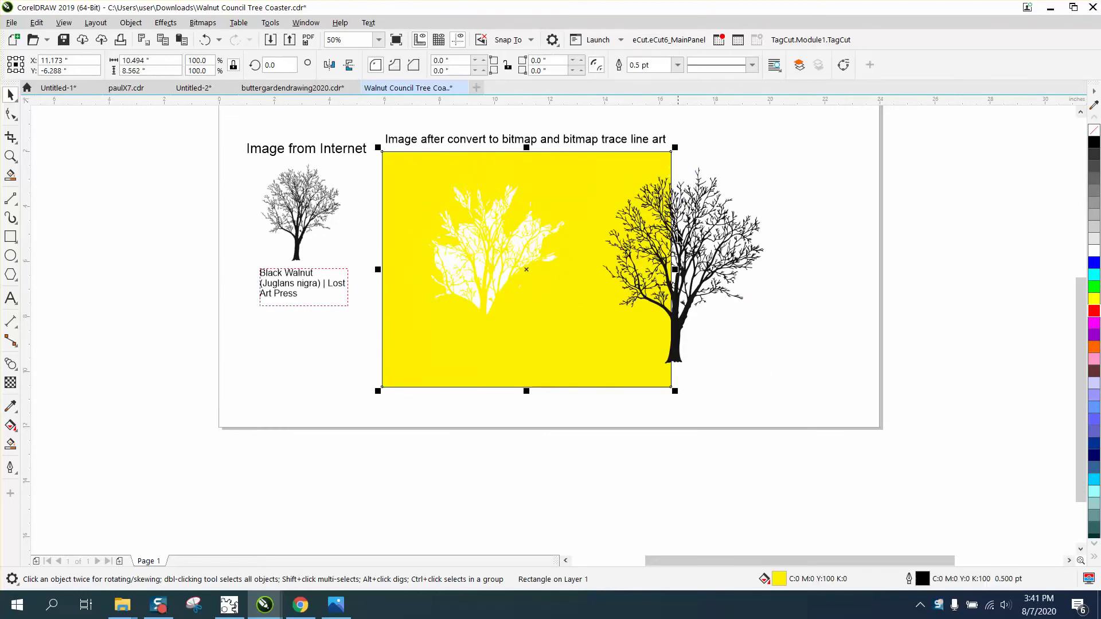
left_click_drag(675, 269, 800, 269)
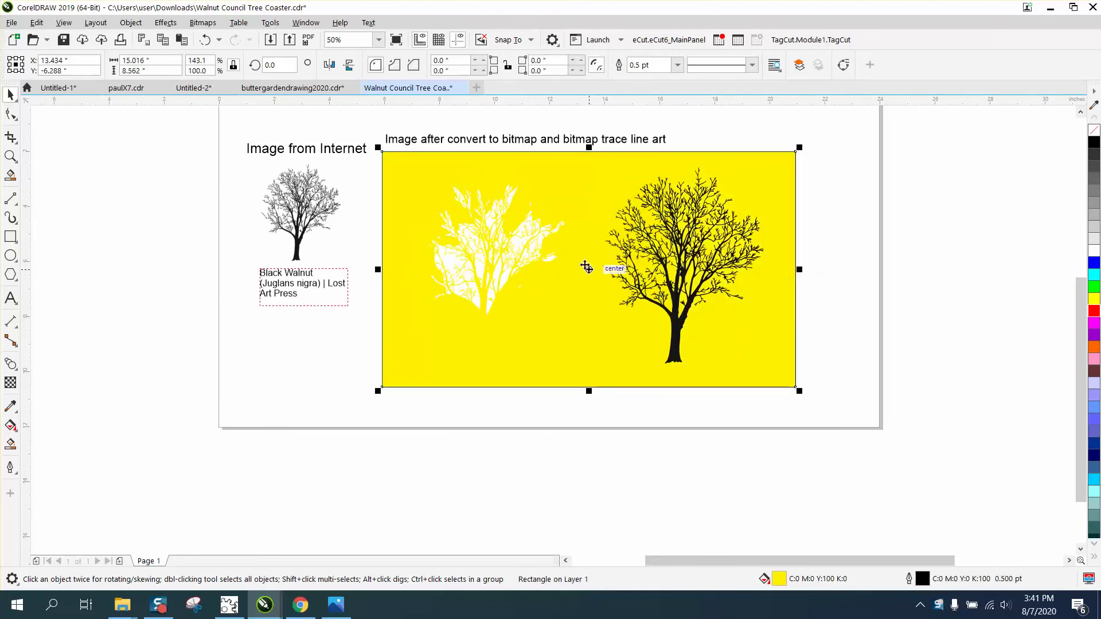
Delete the white pieces left on the yellow rectangle and move the black tree back to the rectangle's left half.
left_click_drag(408, 142, 576, 345)
key("Delete")
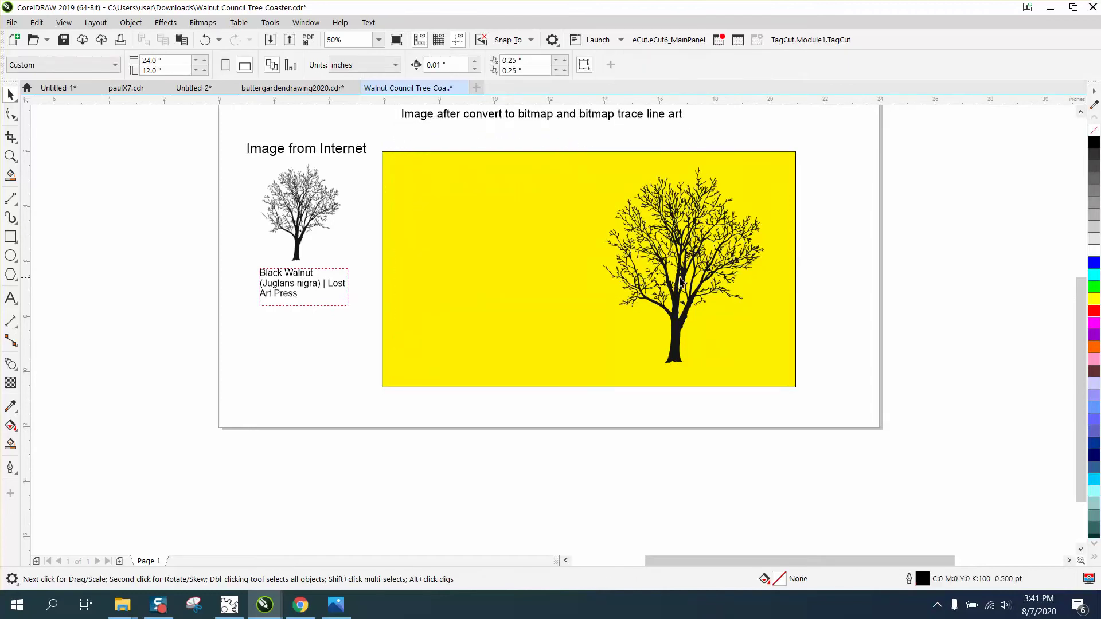
left_click_drag(635, 302, 456, 306)
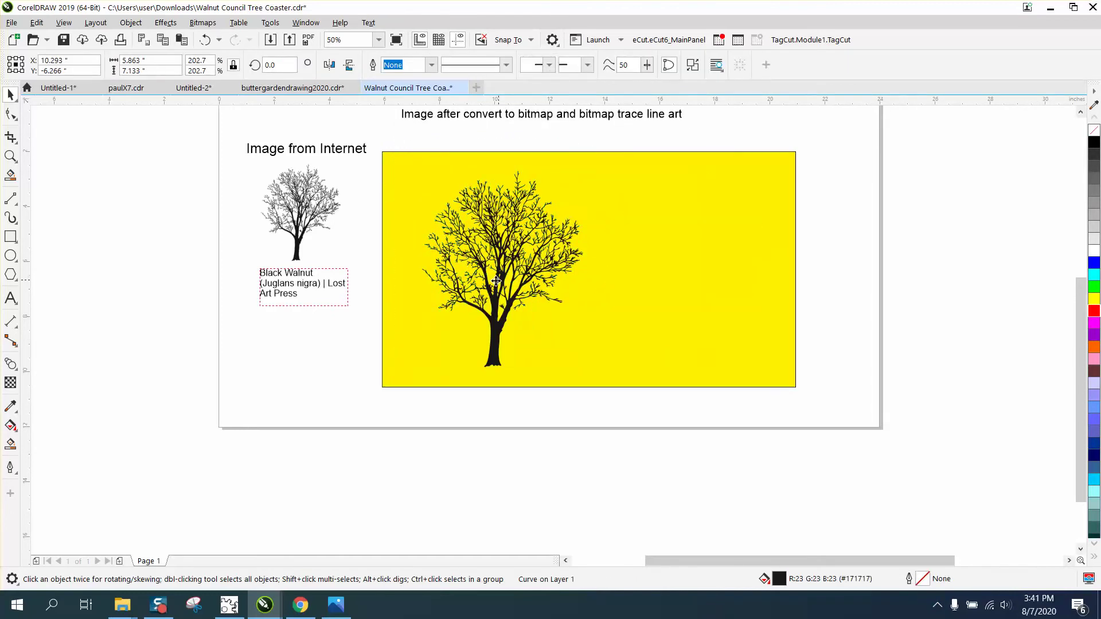
Undo the tree moves, the deletion of the white pieces and the widening of the rectangle.
left_click(202, 39)
left_click(201, 39)
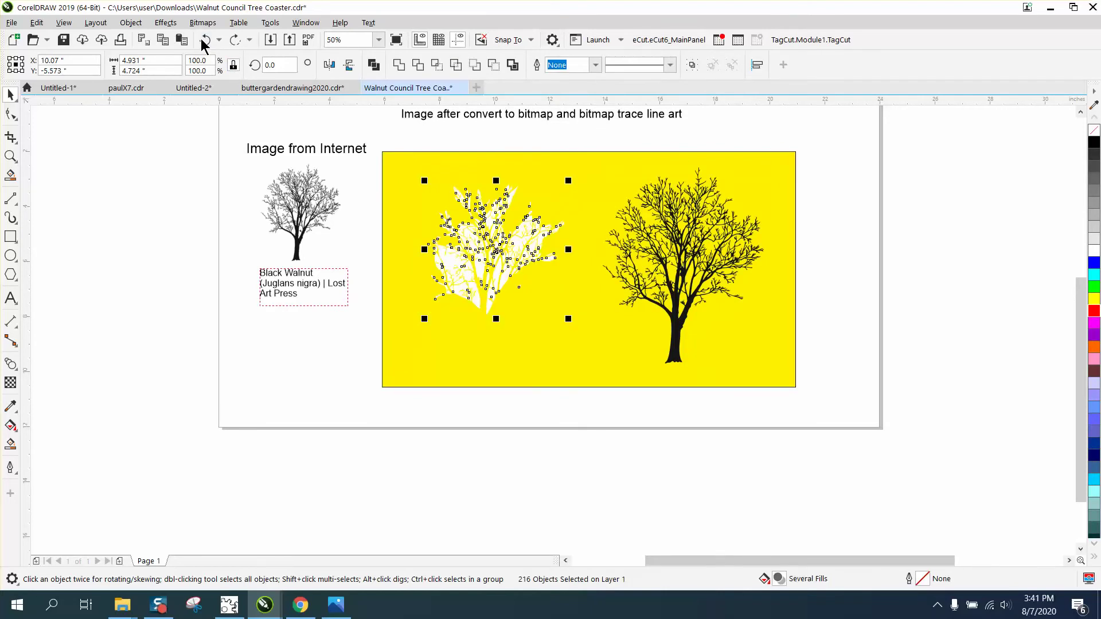
left_click(201, 39)
left_click(200, 39)
left_click(201, 39)
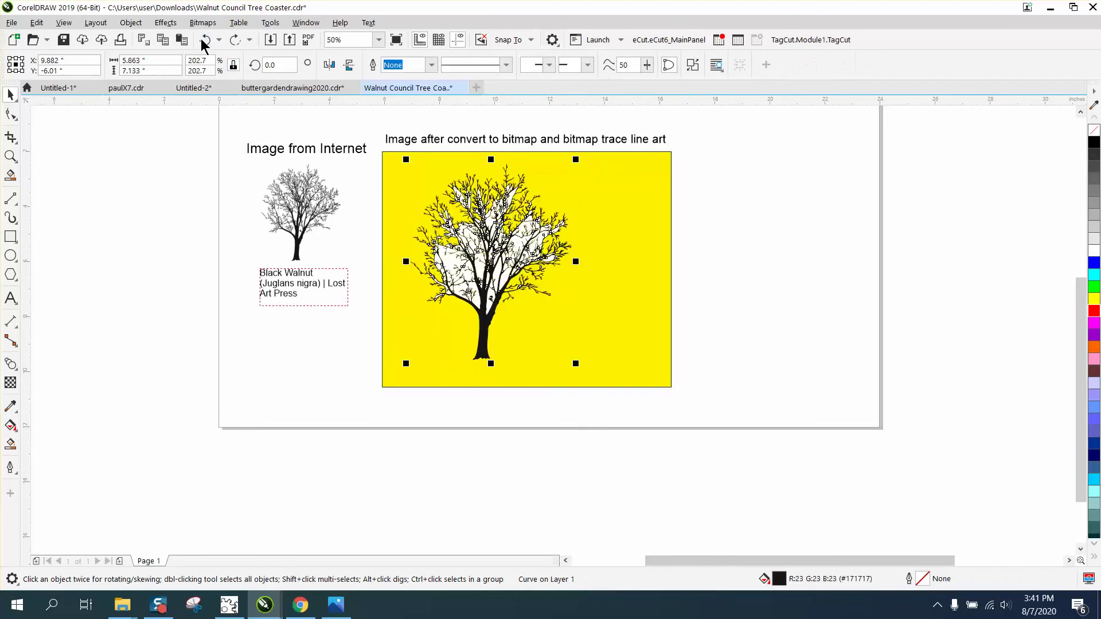
With nothing selected, create a Find Objects query in Find and Replace that searches by Uniform Color Fill.
left_click(86, 137)
left_click(38, 23)
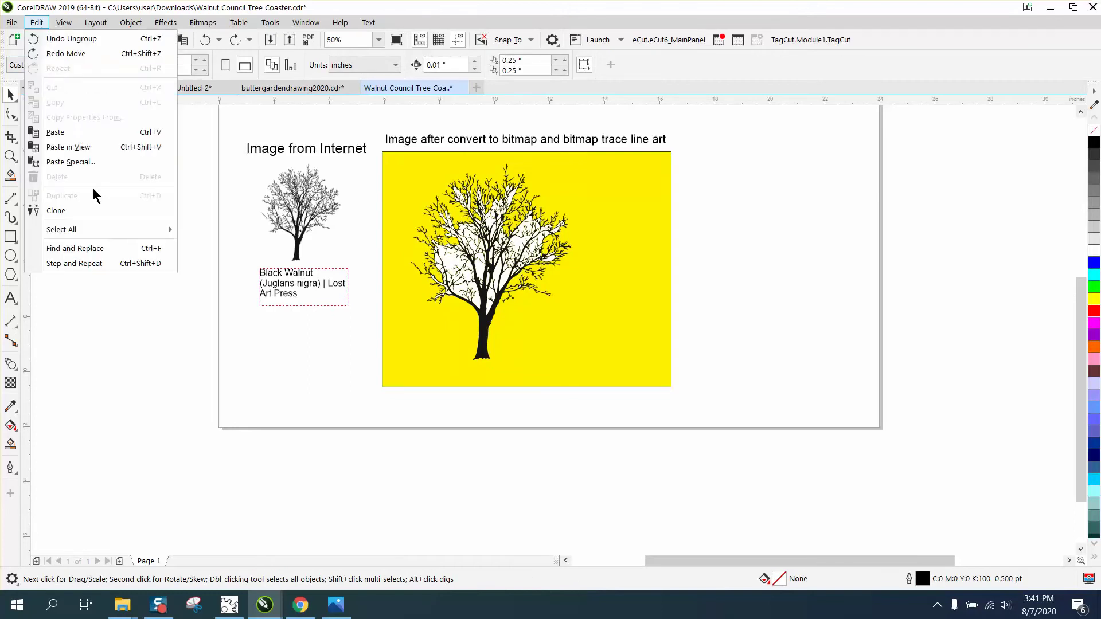
left_click(90, 243)
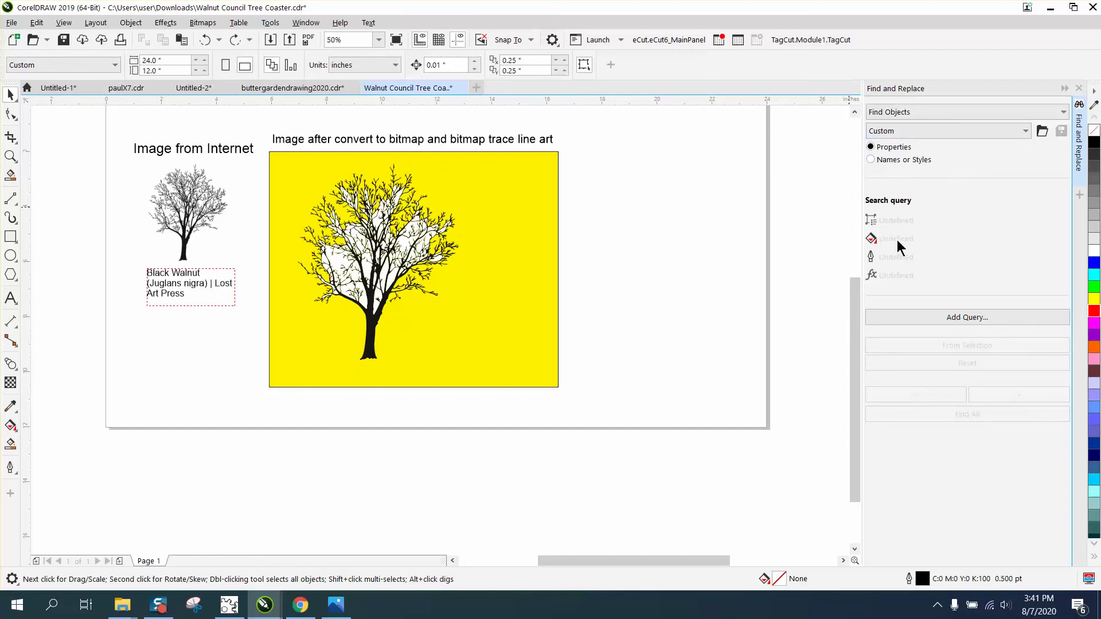
left_click(955, 317)
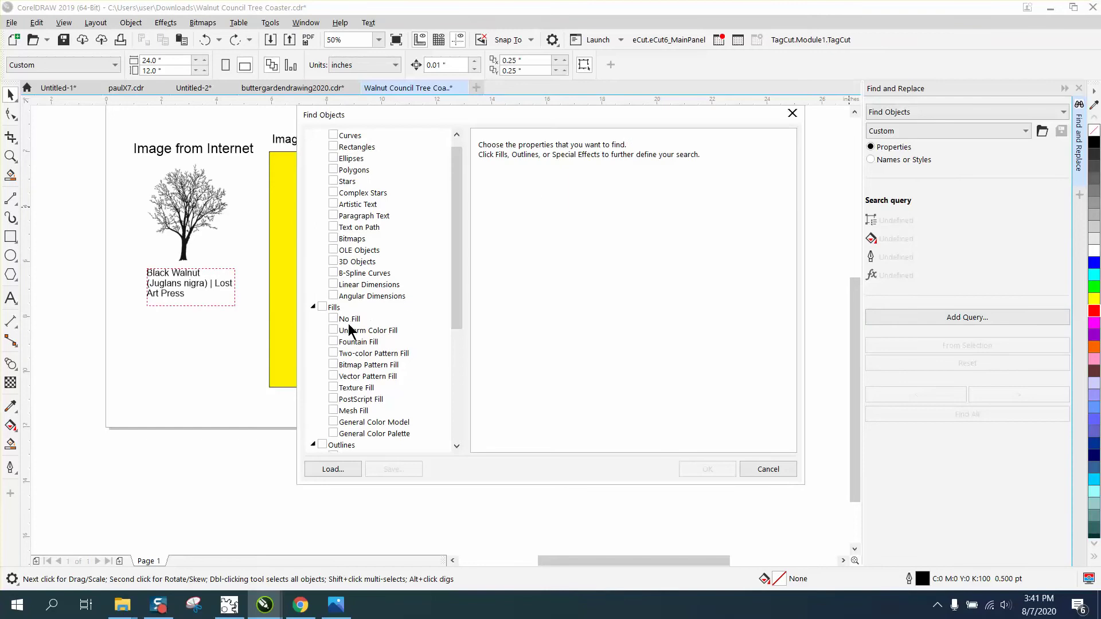
left_click(335, 329)
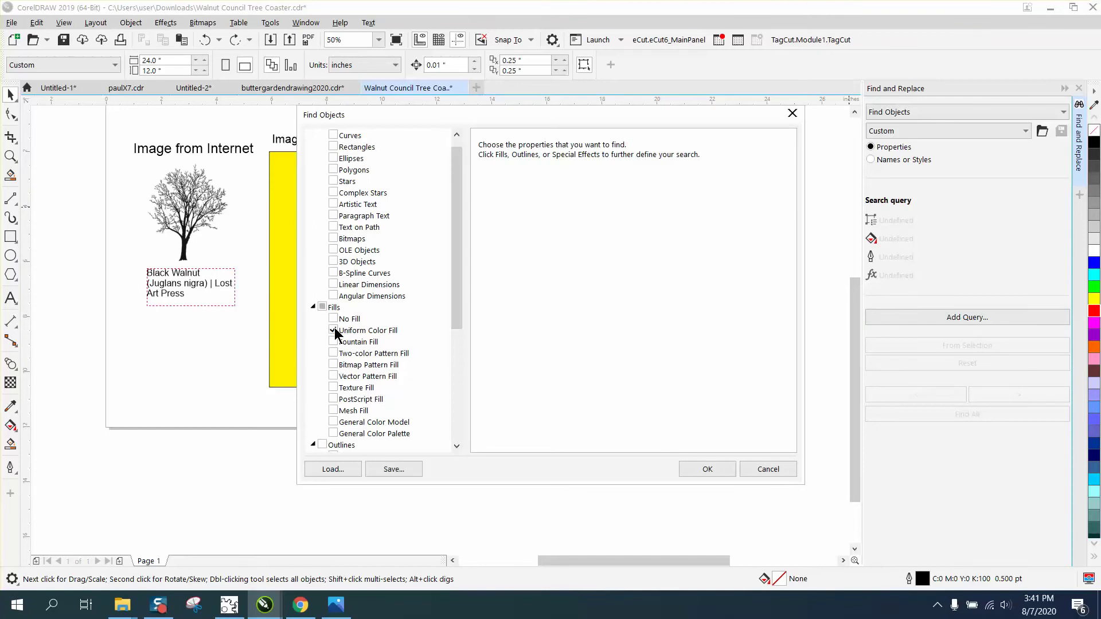
left_click(380, 331)
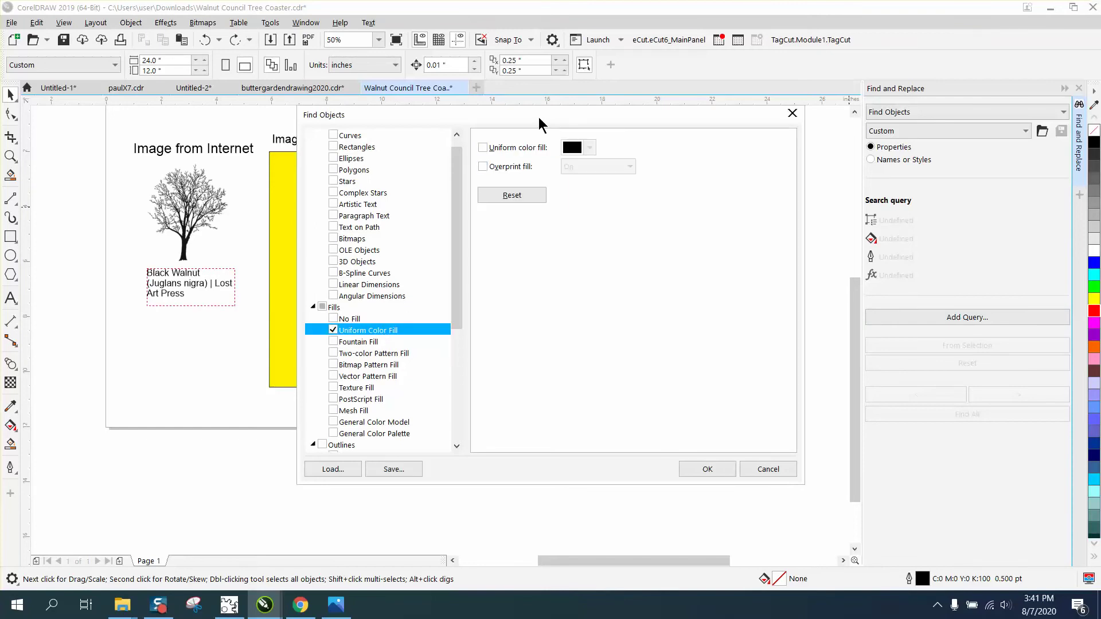
mouse_move(539, 117)
left_mouse_down()
mouse_move(866, 181)
mouse_move(863, 150)
left_mouse_up()
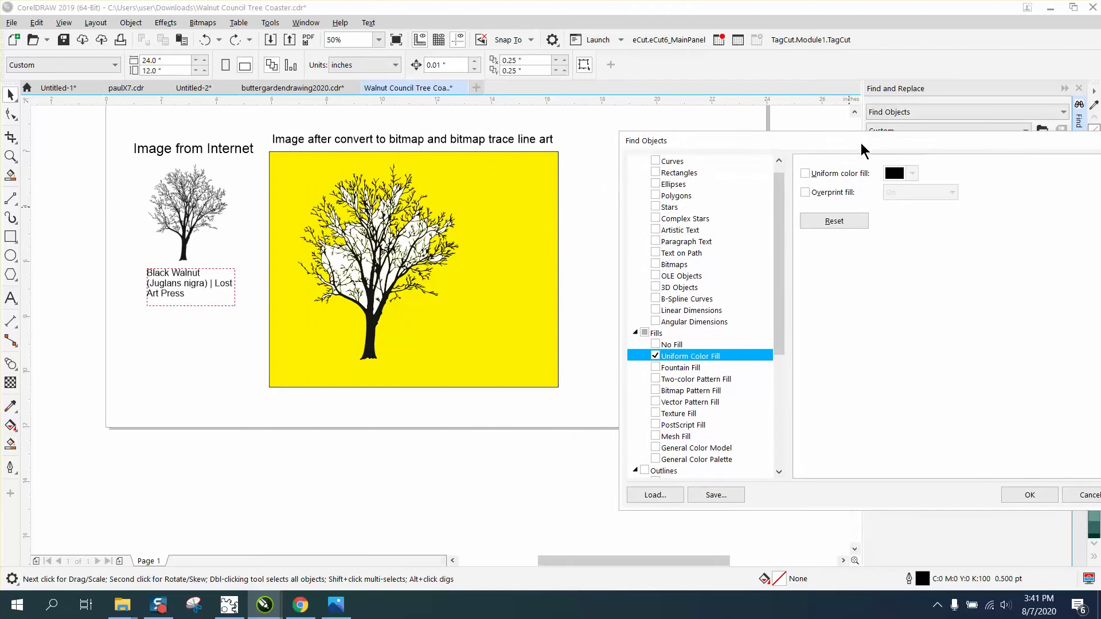
Restrict the query to a specific uniform fill in RGB, sampling #FEFEFE from a white area between the tree's branches.
left_click(818, 176)
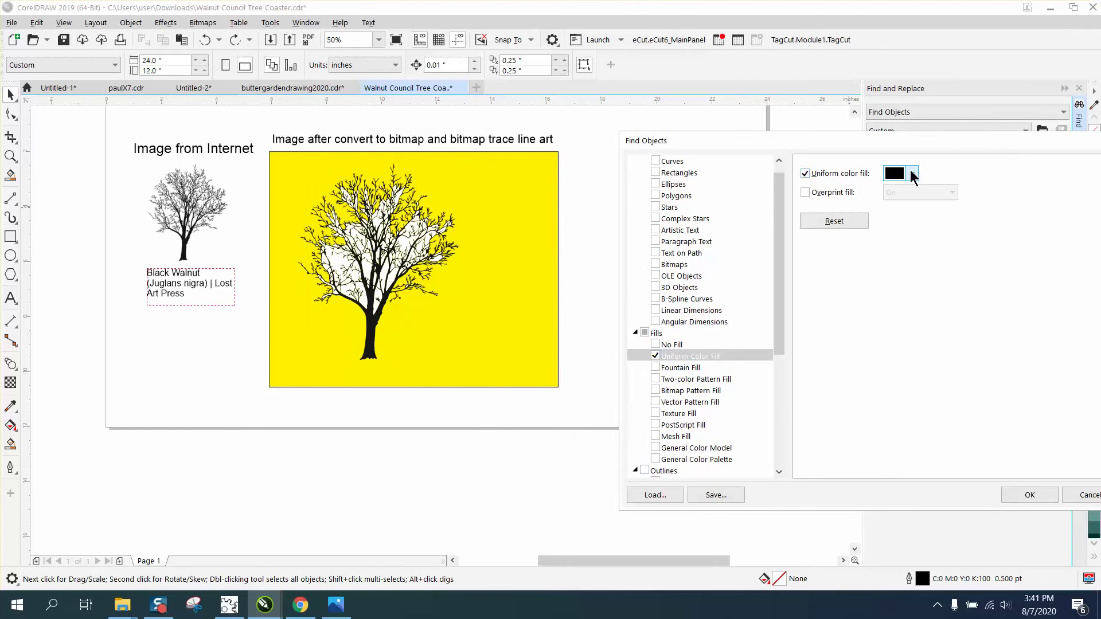
left_click(912, 174)
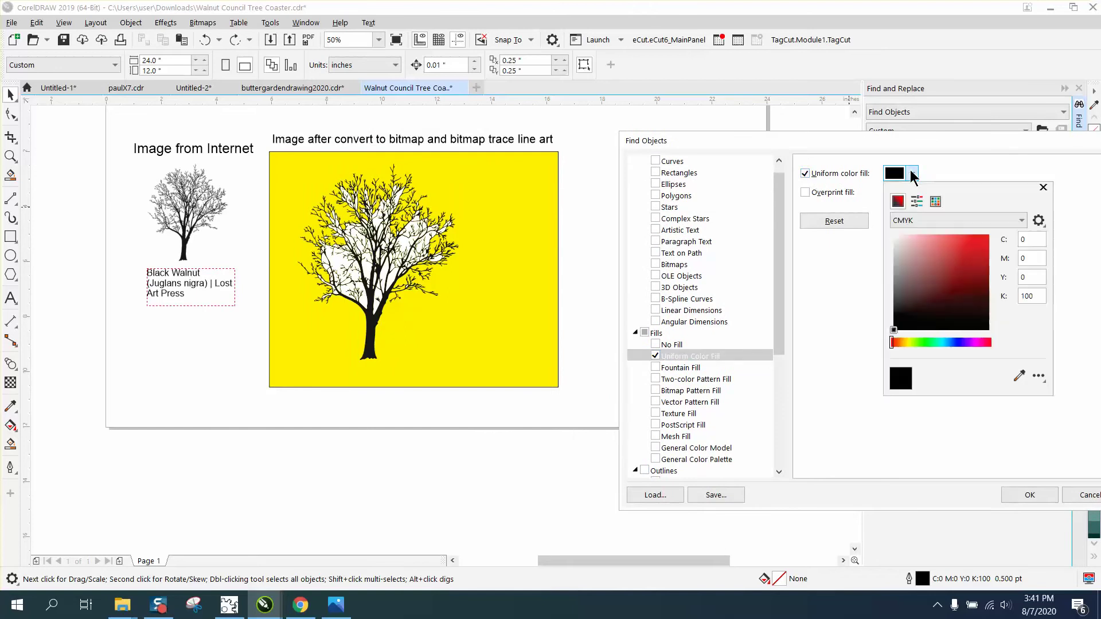
left_click(1023, 227)
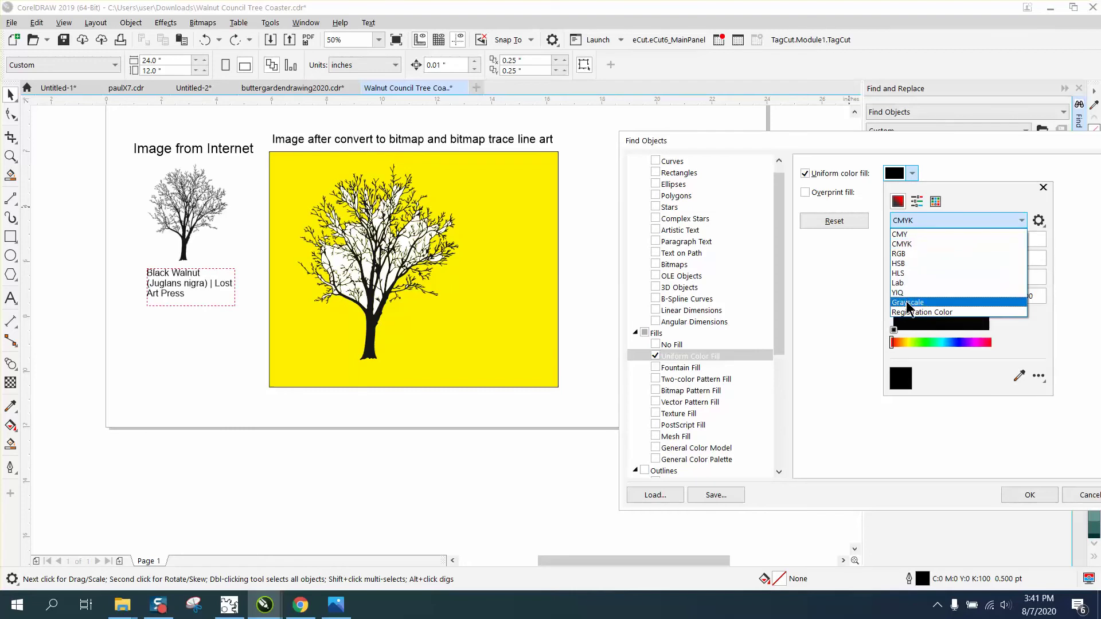
left_click(908, 255)
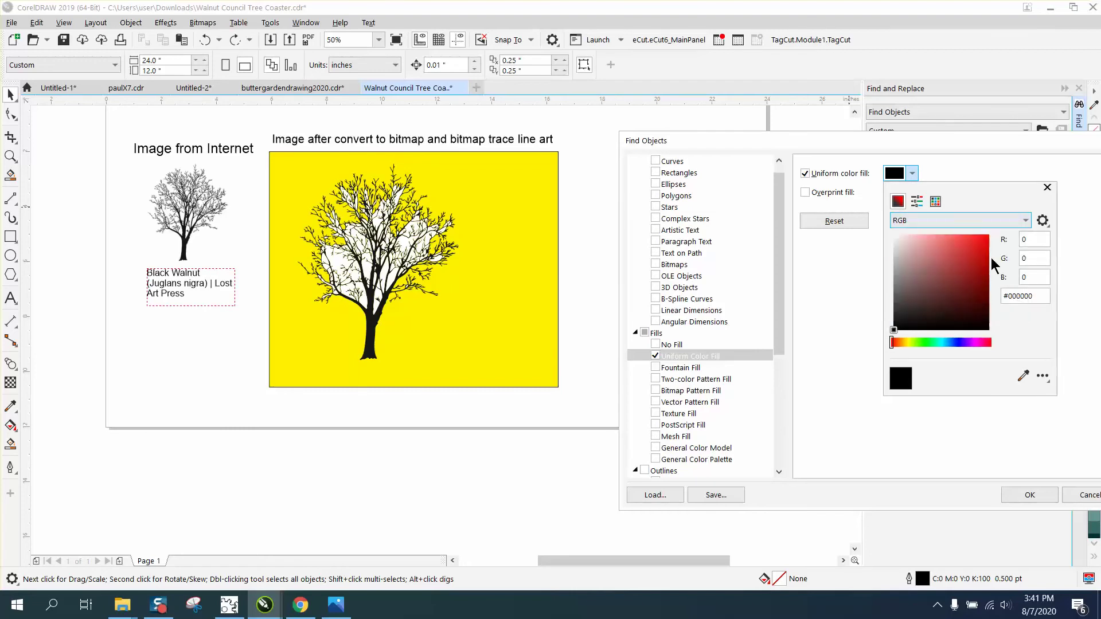
left_click(1024, 376)
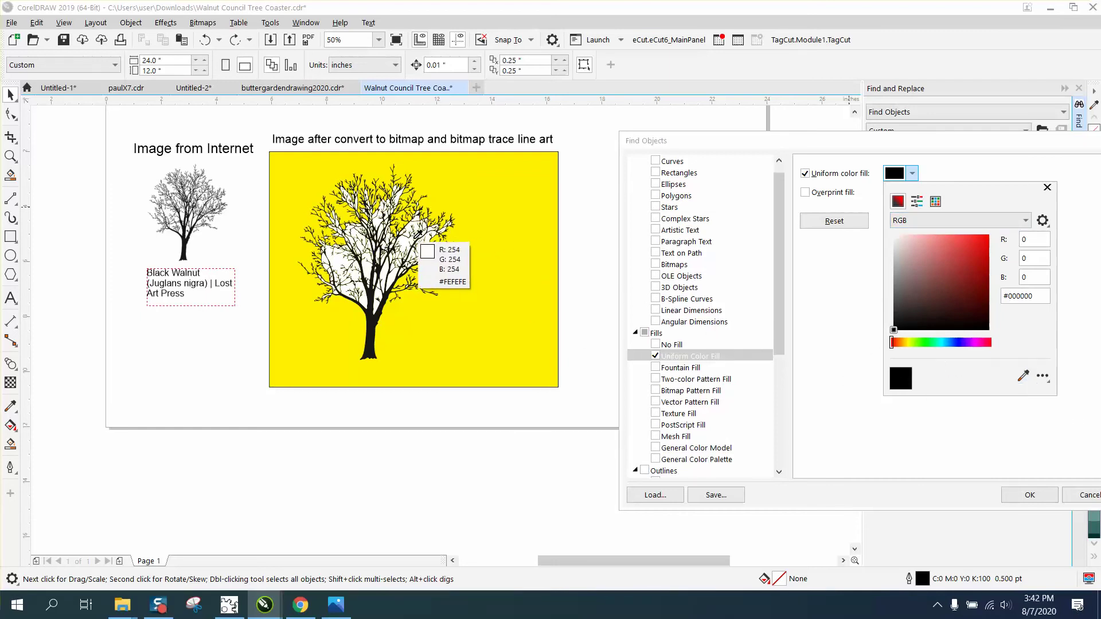
left_click(411, 236)
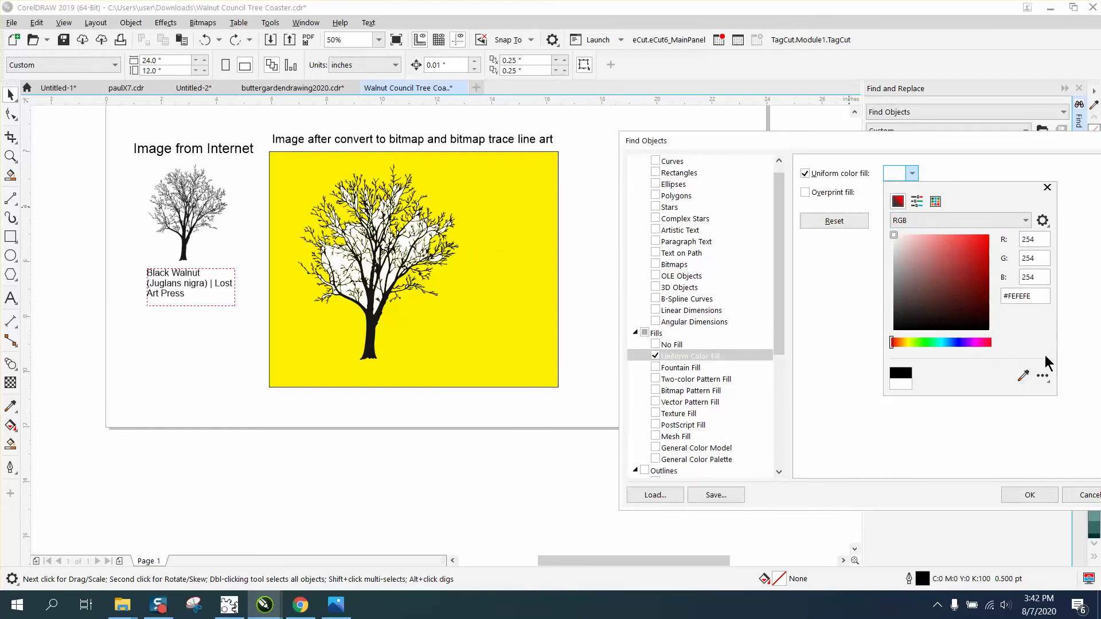
Accept the query, find all objects with the sampled white fill and delete them.
left_click(1047, 188)
left_click(1030, 495)
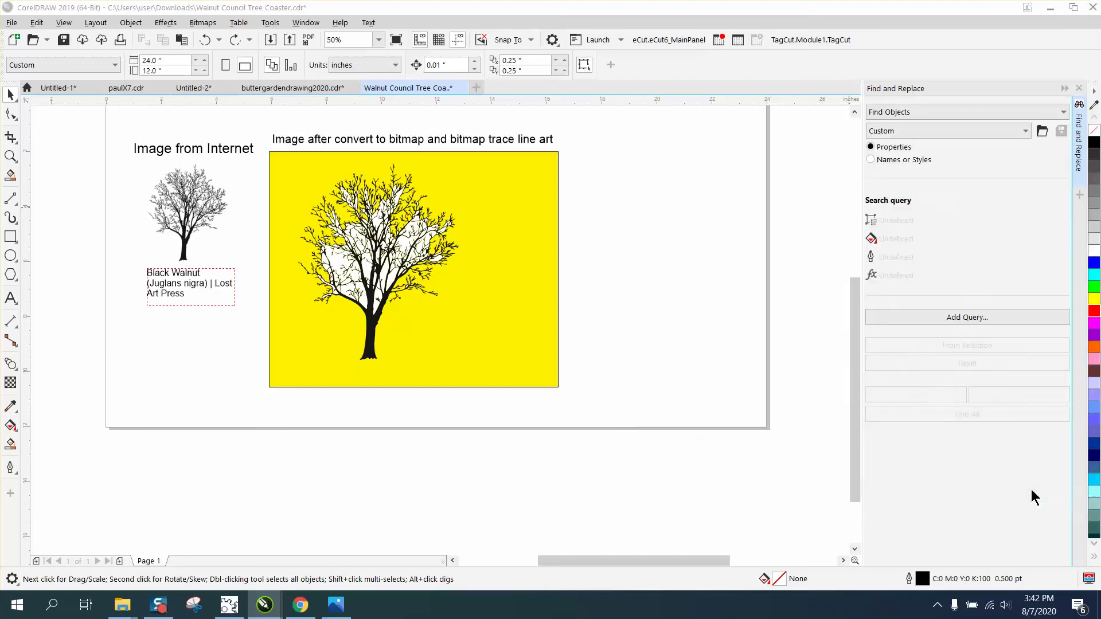
left_click(979, 415)
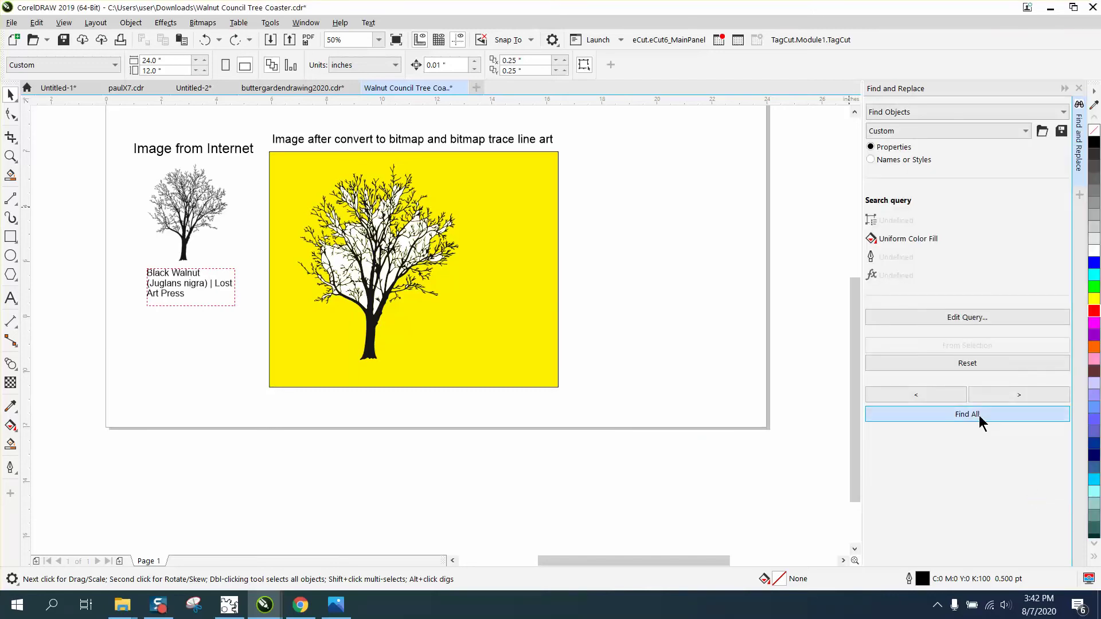
key("Delete")
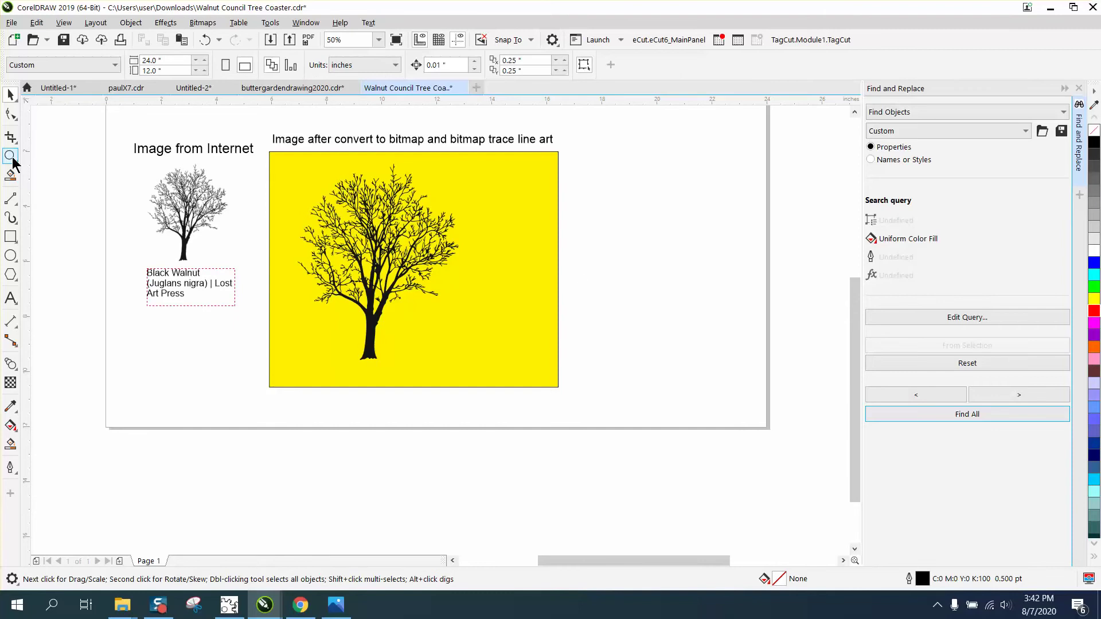
Move the black tree curve slightly right on the yellow rectangle, to about X 10.6 in, Y -5.9 in.
left_click(11, 157)
left_click_drag(487, 320, 627, 418)
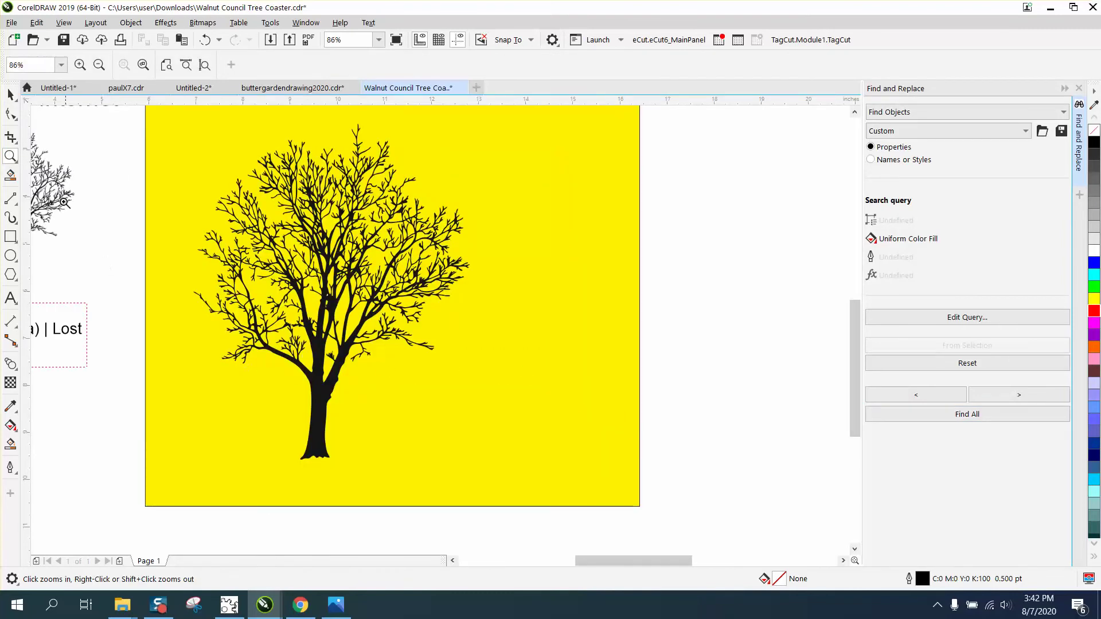
left_click(10, 94)
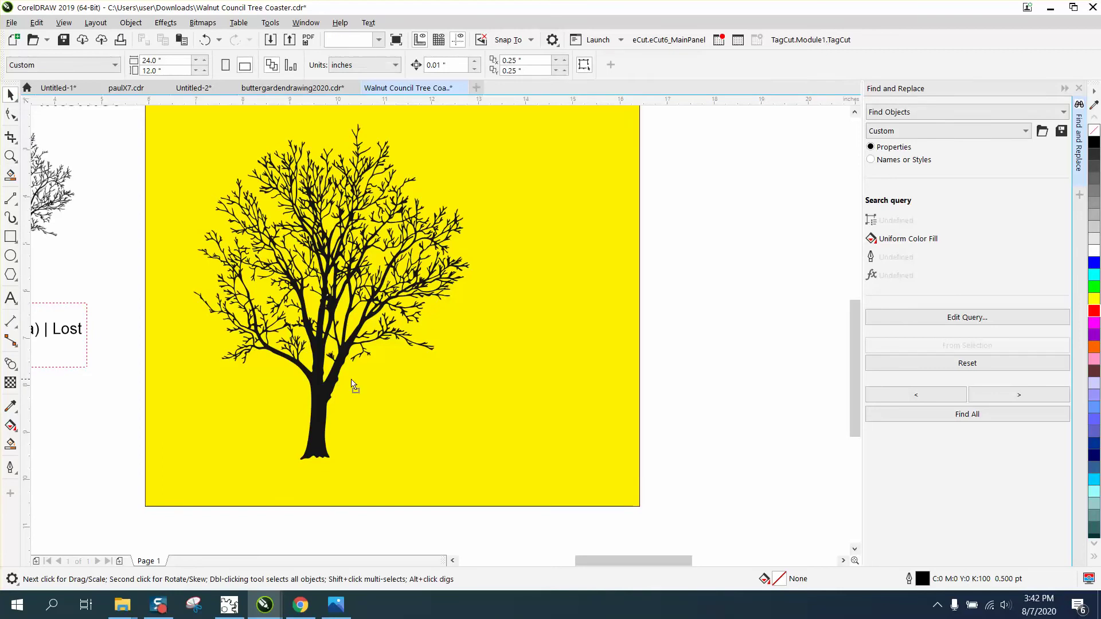
mouse_move(353, 385)
left_mouse_down()
mouse_move(498, 386)
mouse_move(357, 395)
mouse_move(370, 396)
left_mouse_up()
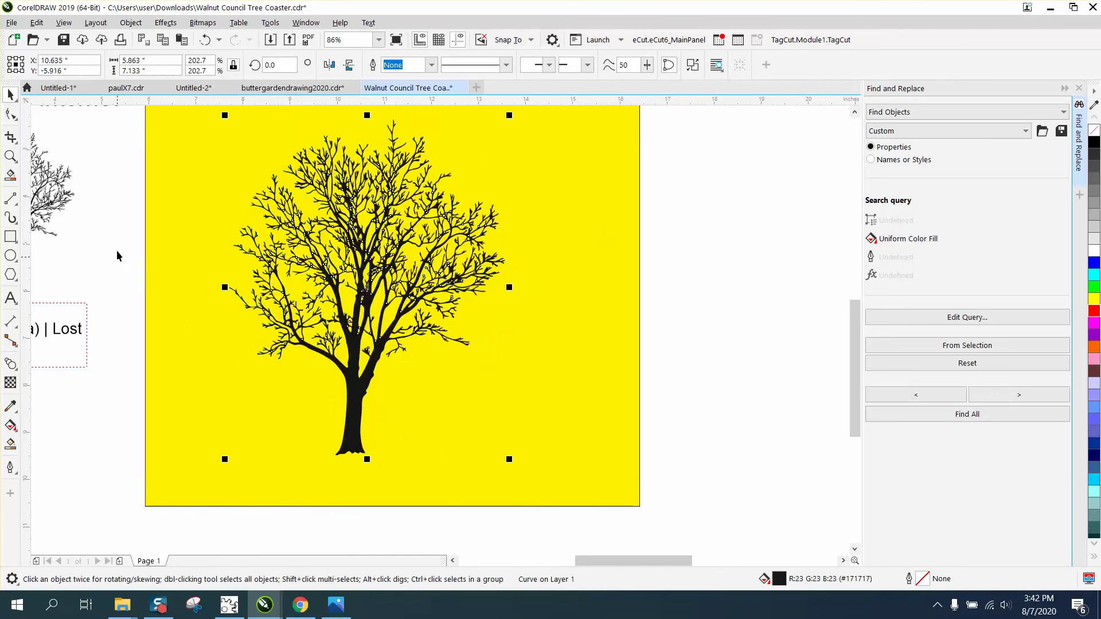
Examine the tree's trunk and inner branches up close for leftover white pieces.
left_click(10, 156)
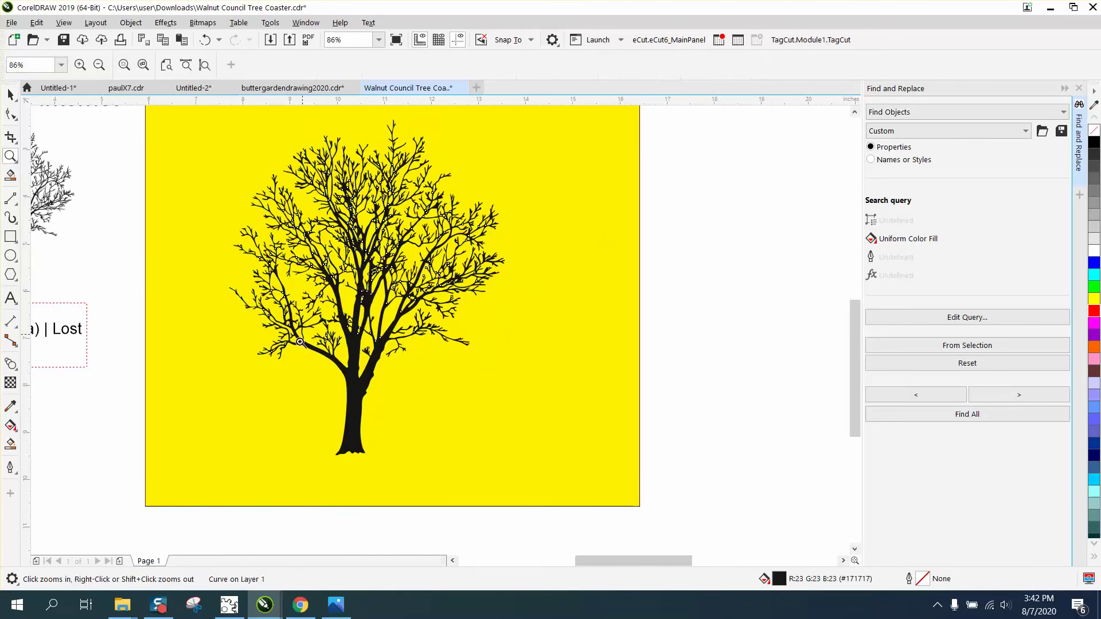
left_click(451, 476)
right_click(455, 466)
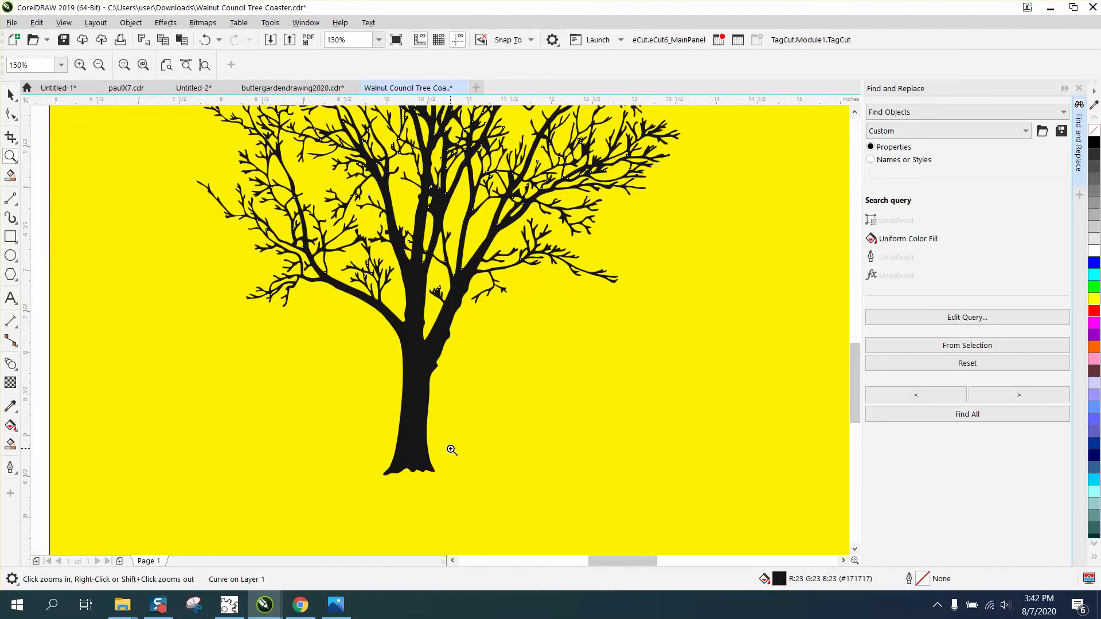
left_click_drag(409, 174, 508, 244)
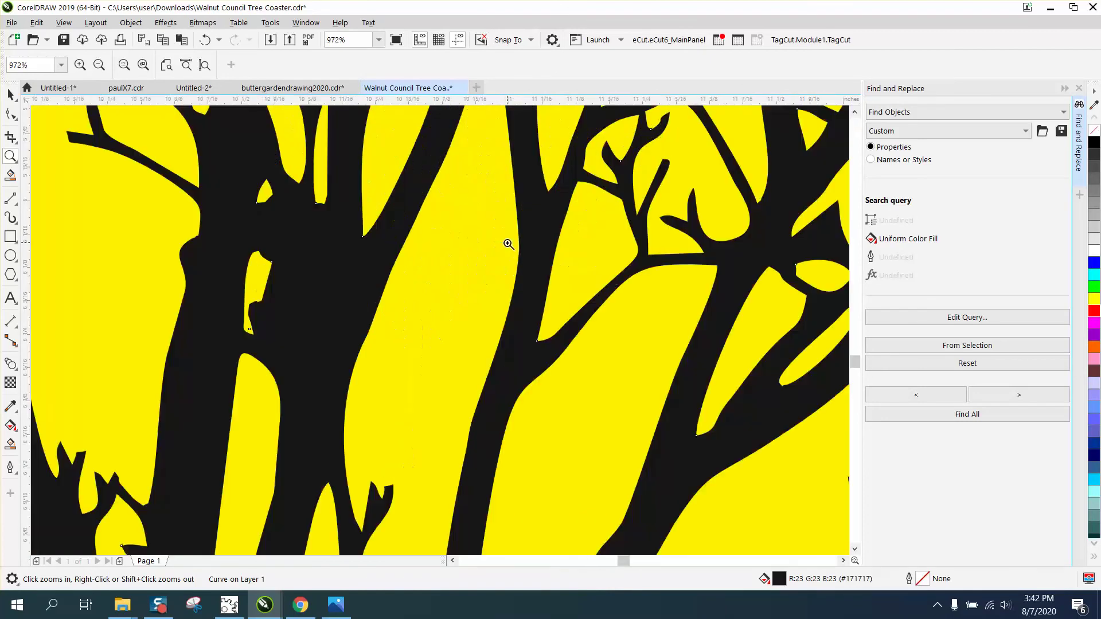
right_click(311, 287)
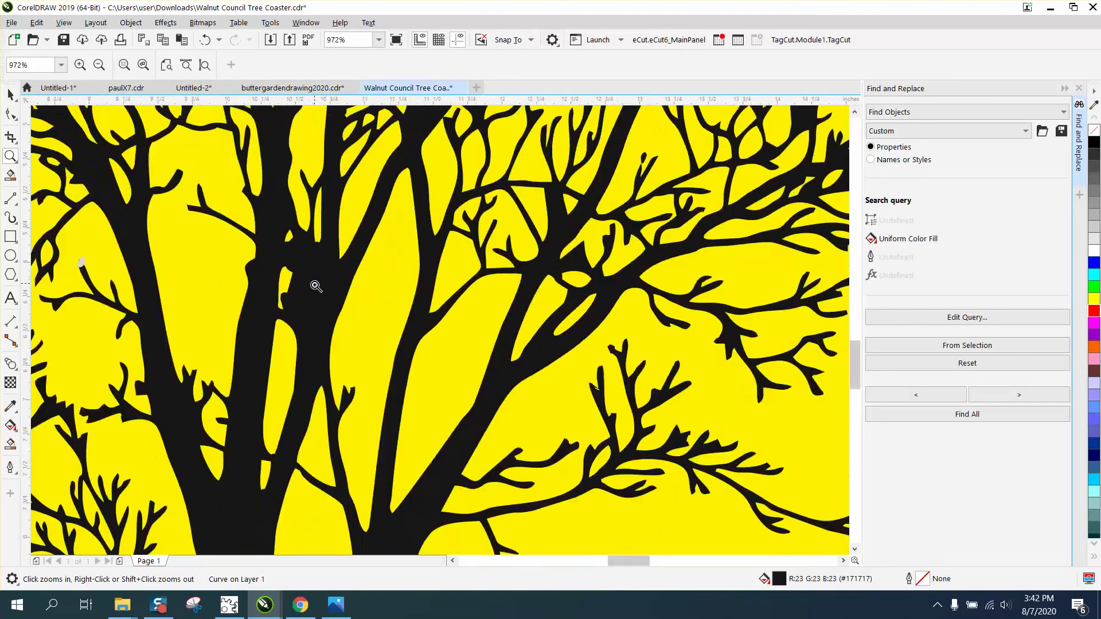
right_click(315, 290)
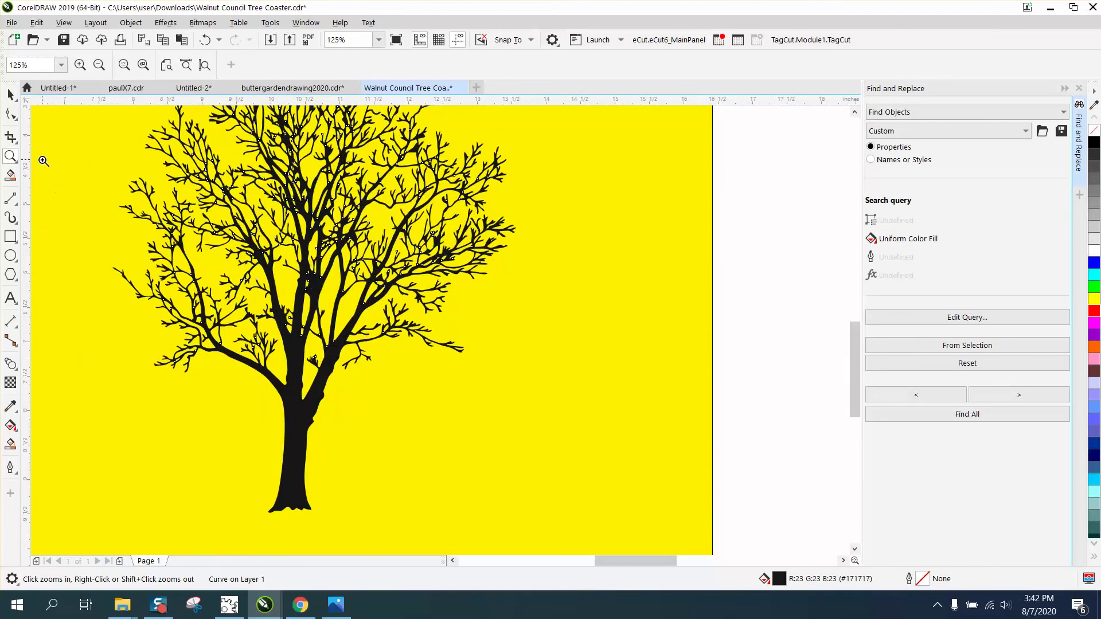
Reshape the gaps between the upper trunk branches by moving three outline nodes: deepen the fork, widen the small opening, and extend the gap above it.
left_click_drag(284, 256, 442, 347)
left_click(18, 116)
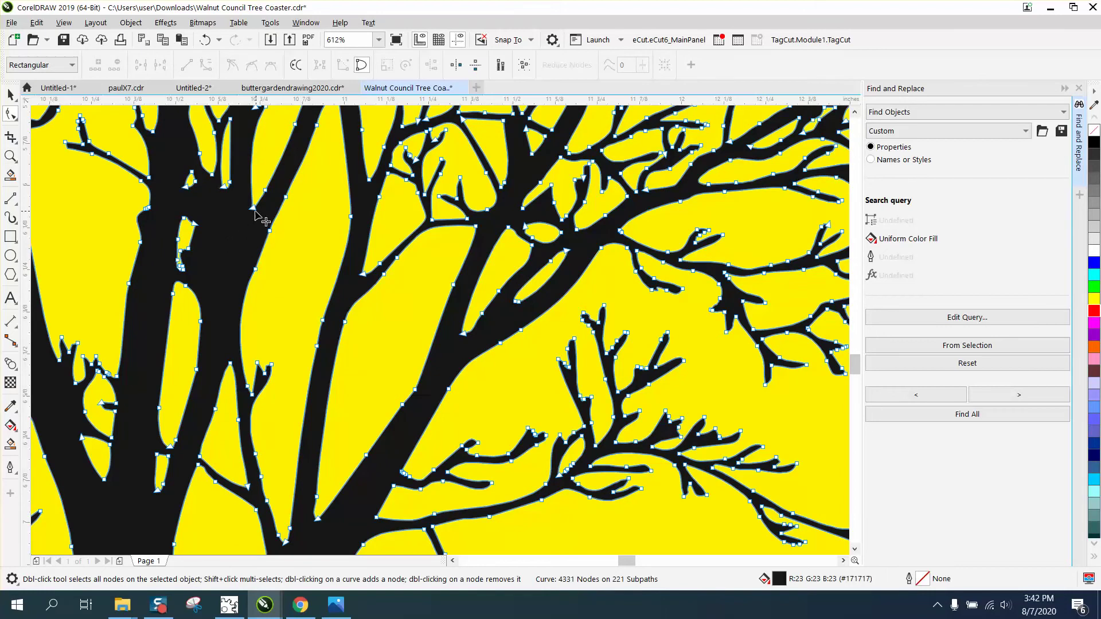
left_click_drag(255, 212, 225, 289)
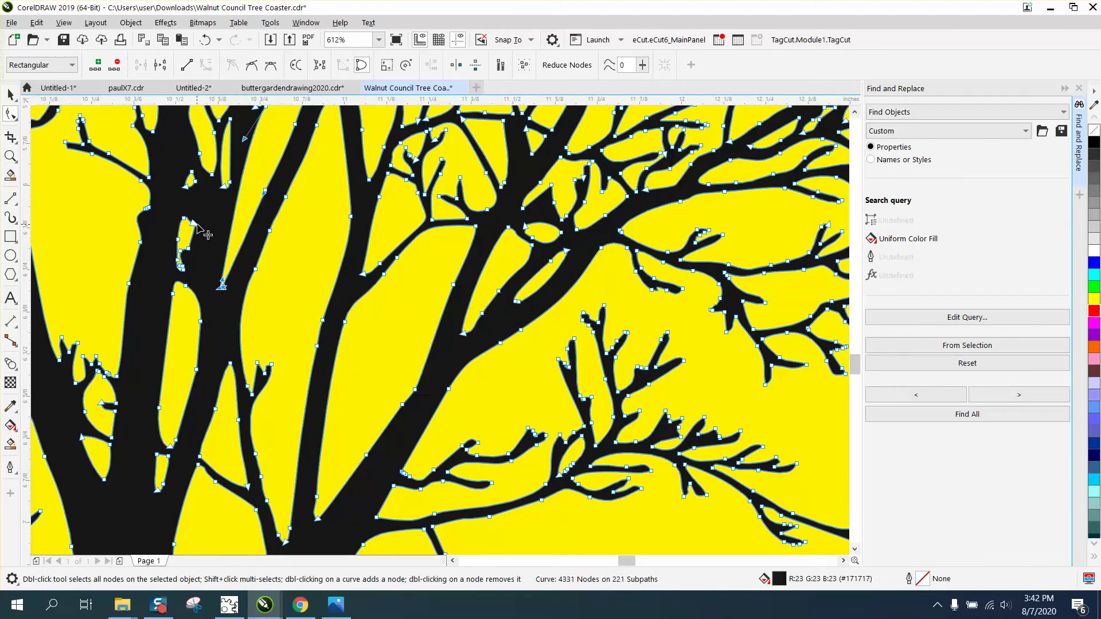
left_click_drag(195, 224, 205, 275)
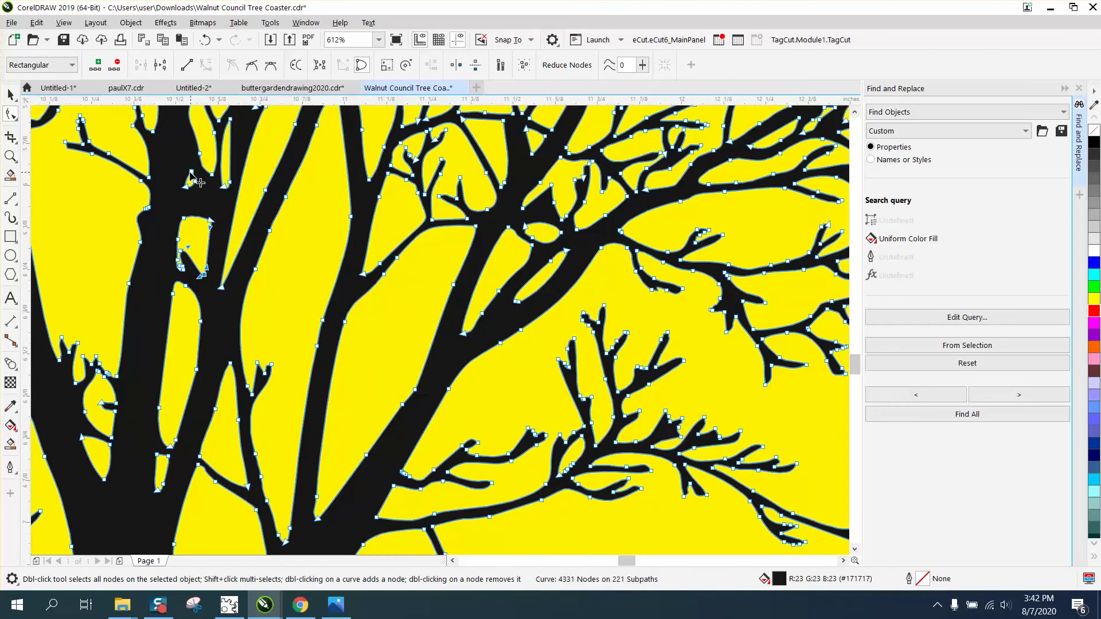
left_click_drag(190, 171, 179, 152)
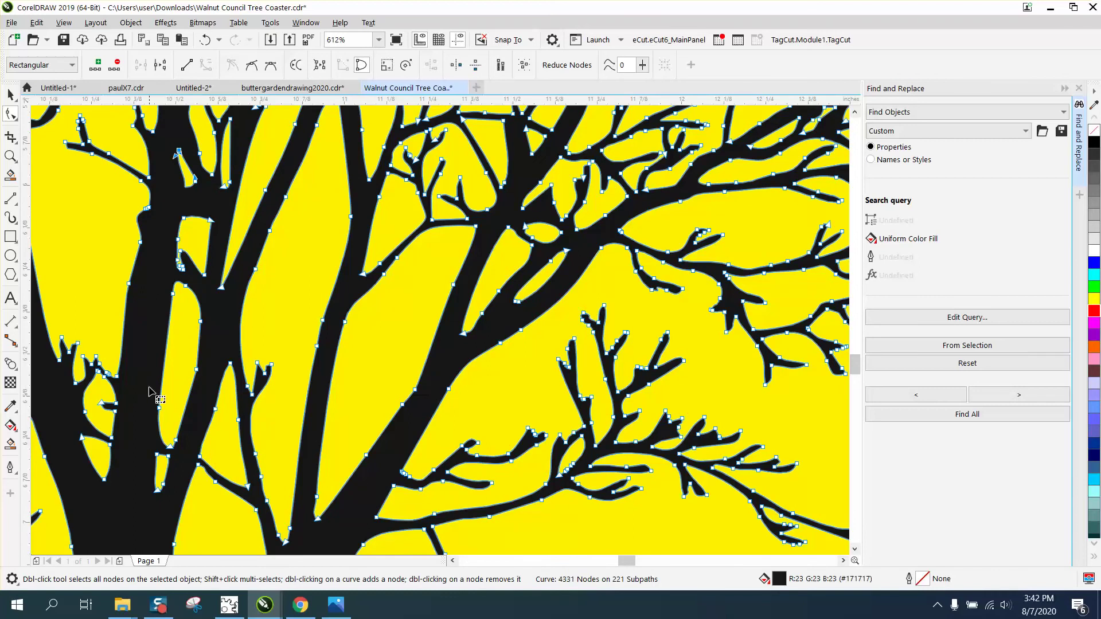
scroll(218, 367, "down", 2)
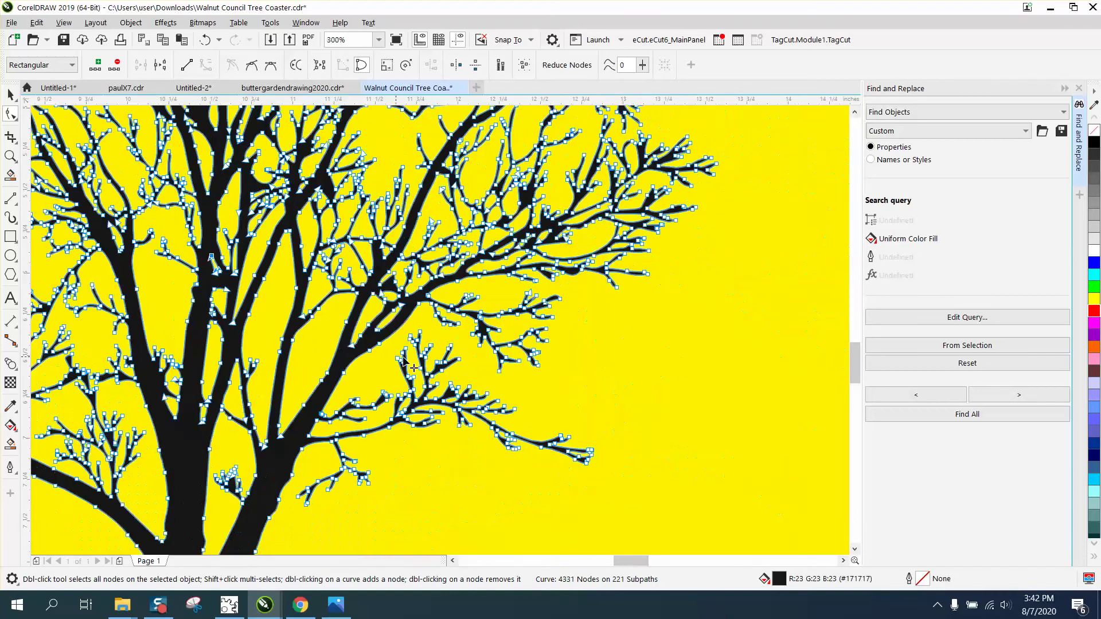
Delete three outline nodes around the pointed black spur above the small oval opening where the right-hand branches meet.
left_click(21, 158)
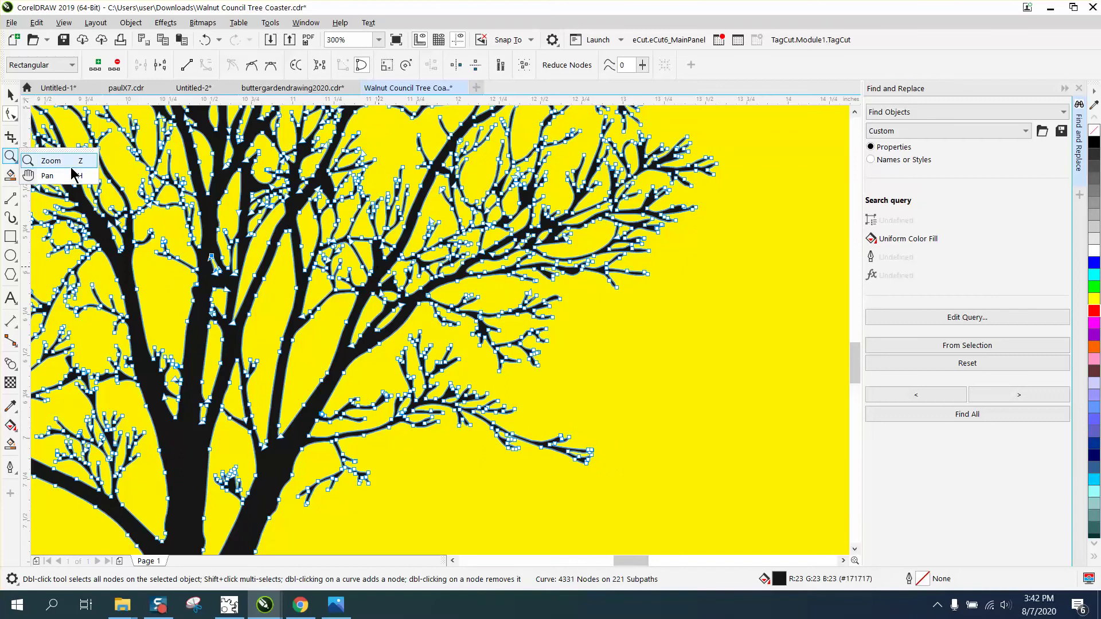
left_click(50, 161)
left_click_drag(338, 255, 488, 343)
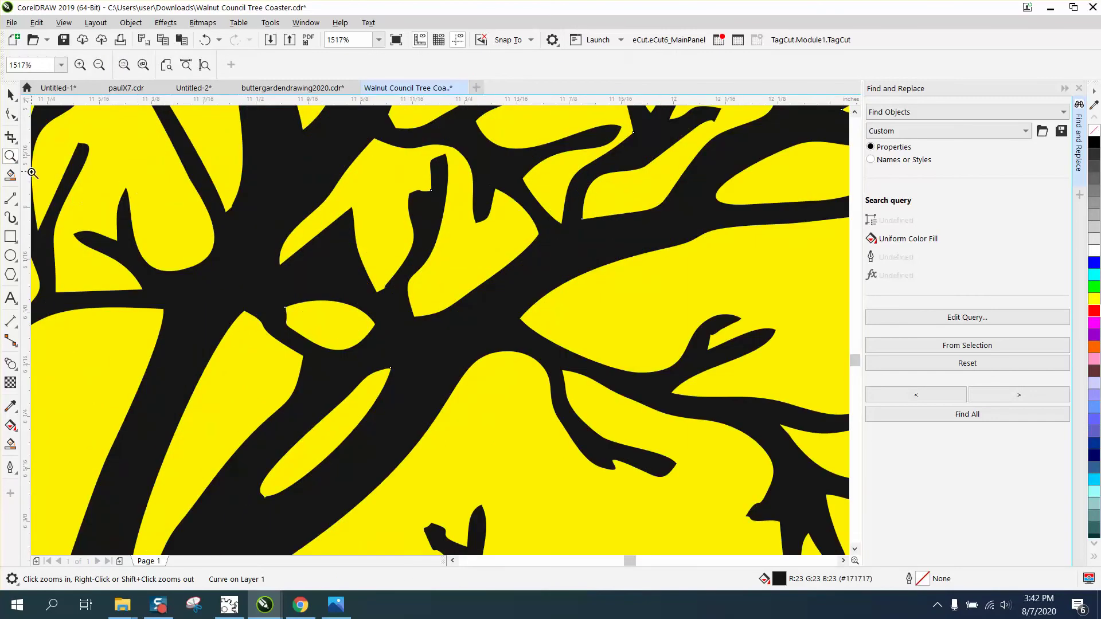
left_click(10, 114)
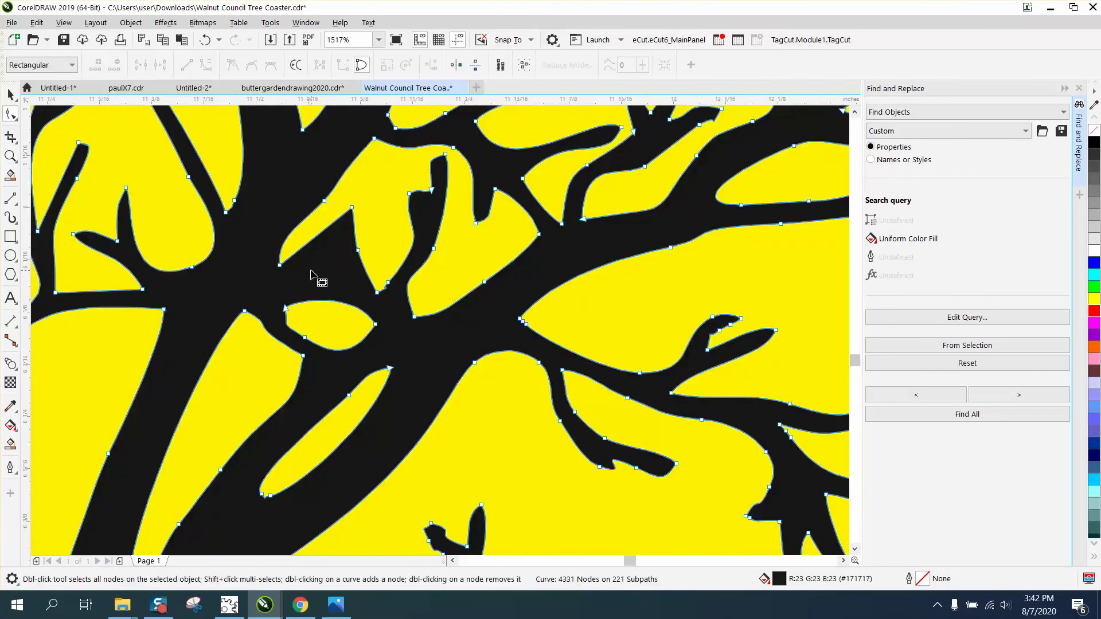
double_click(352, 211)
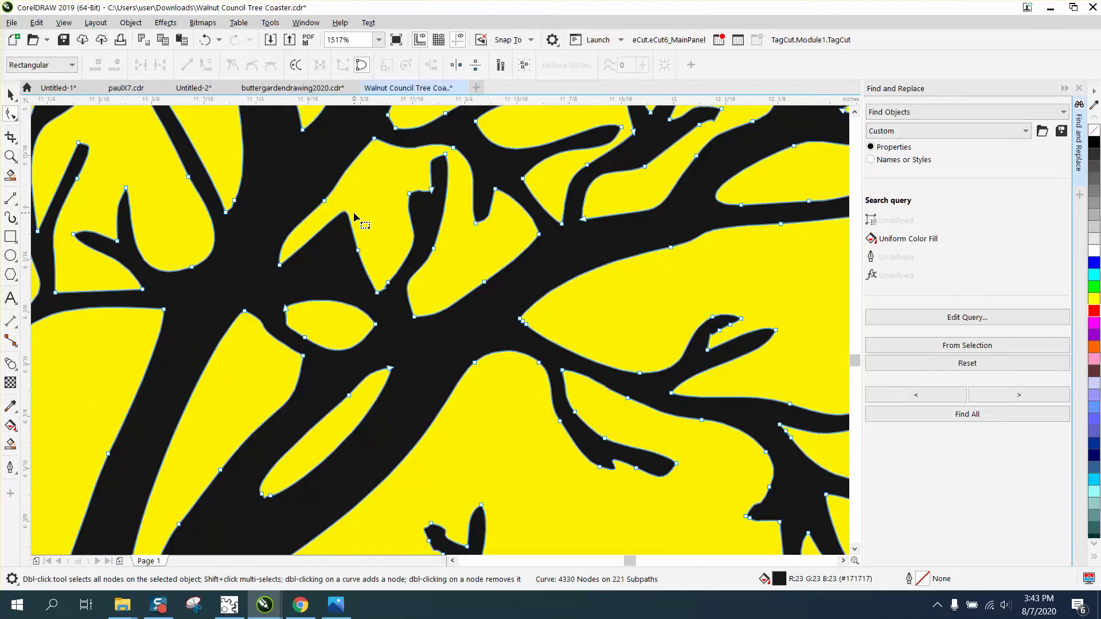
double_click(359, 252)
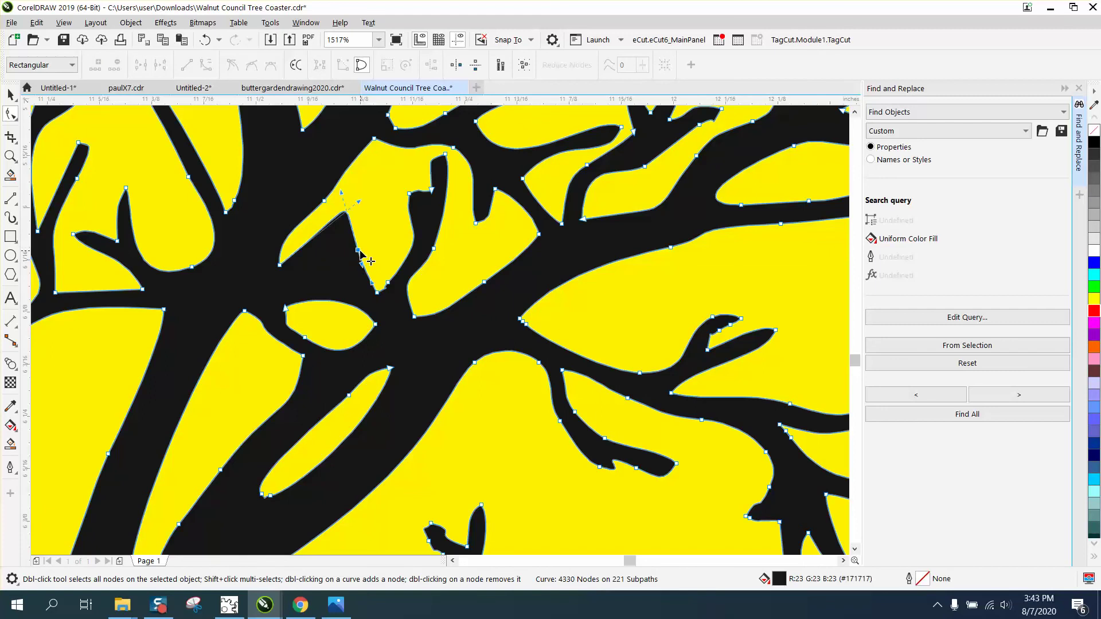
double_click(280, 266)
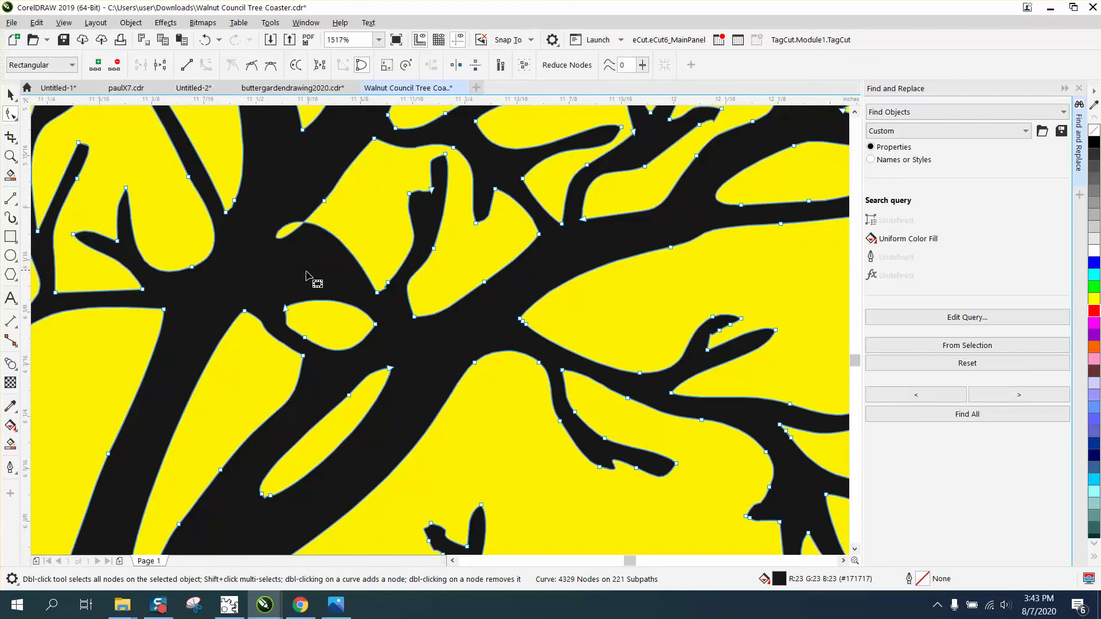
Adjust the curve handles at the node beside the removed spur so the branch edge follows a cleaner line.
left_click(324, 200)
left_click_drag(295, 139, 325, 206)
left_click_drag(295, 139, 293, 254)
scroll(356, 301, "down", 1)
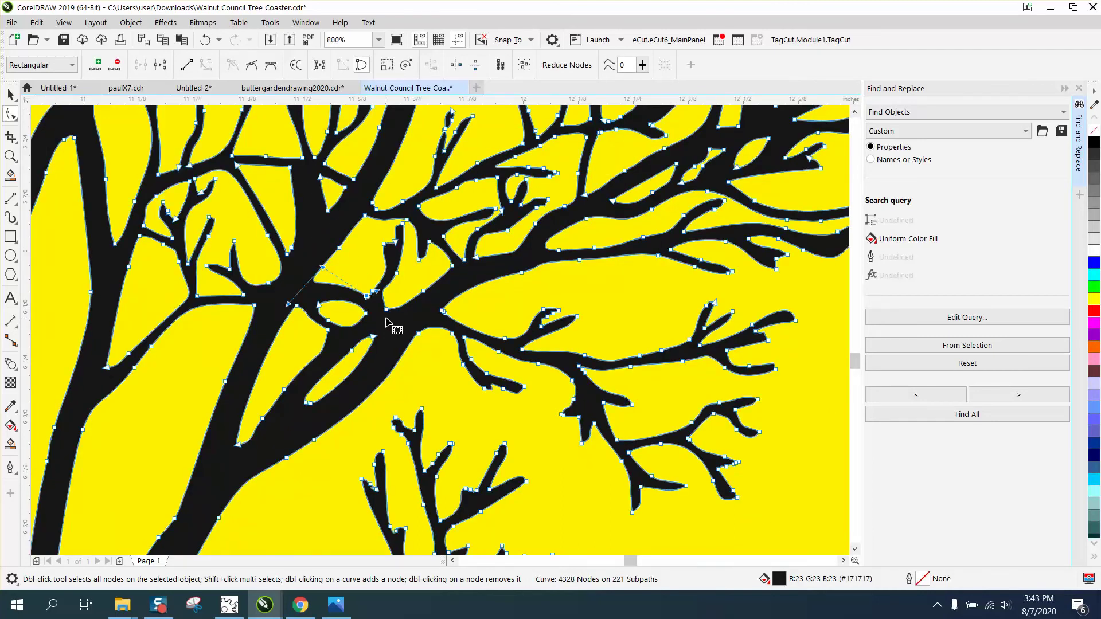
scroll(385, 321, "down", 1)
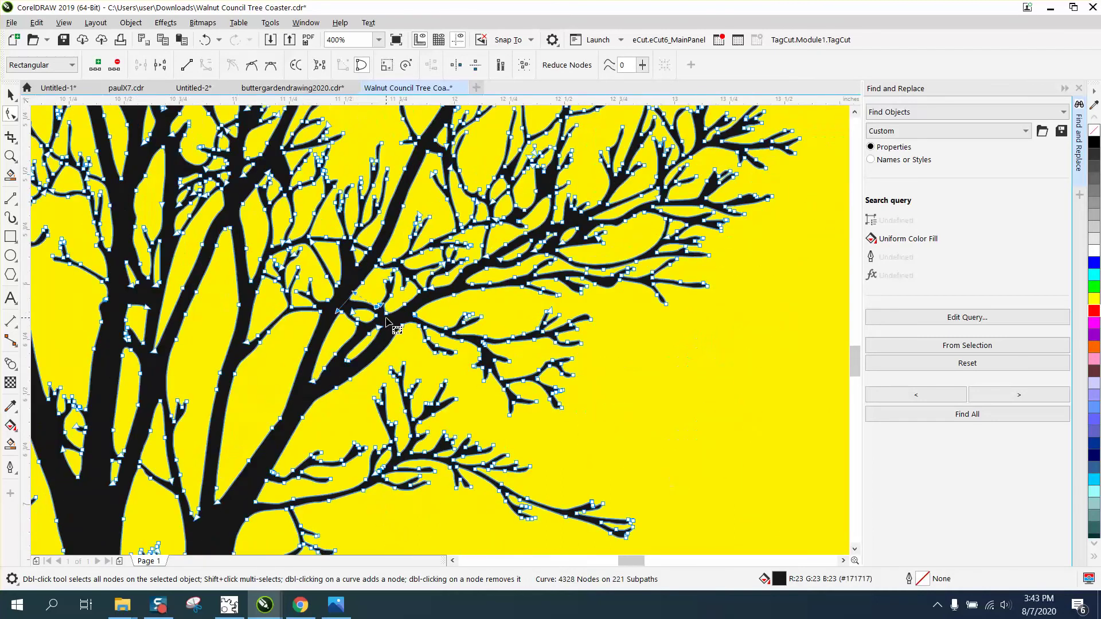
Smooth the rough edges of the twigs on the tree's lower right side using the Smooth tool with a 0.25 in nib.
left_click(14, 120)
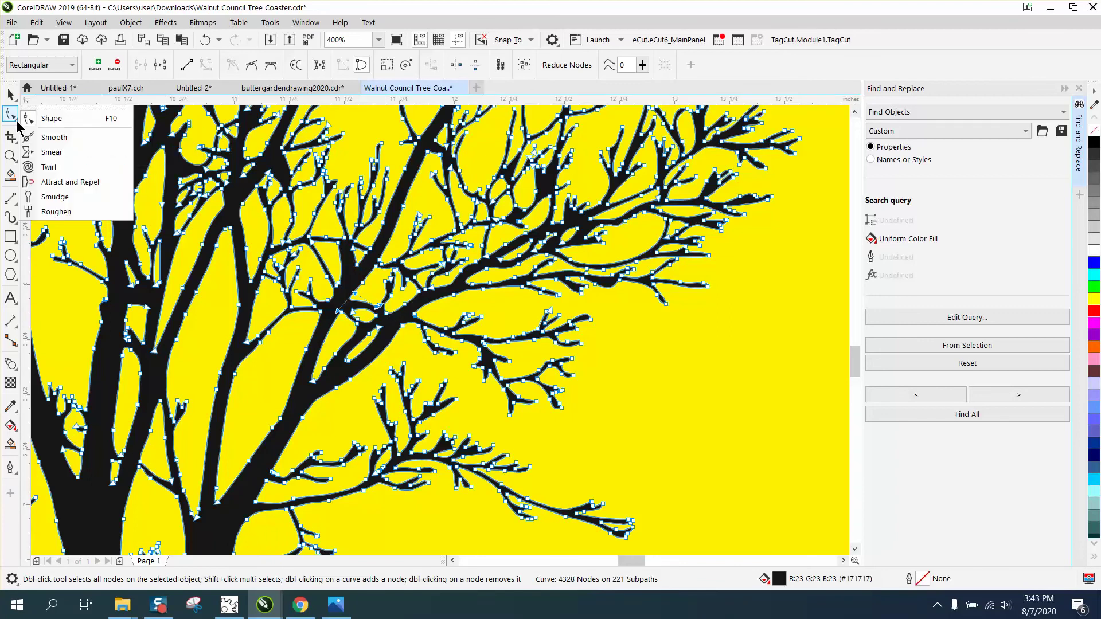
left_click(55, 138)
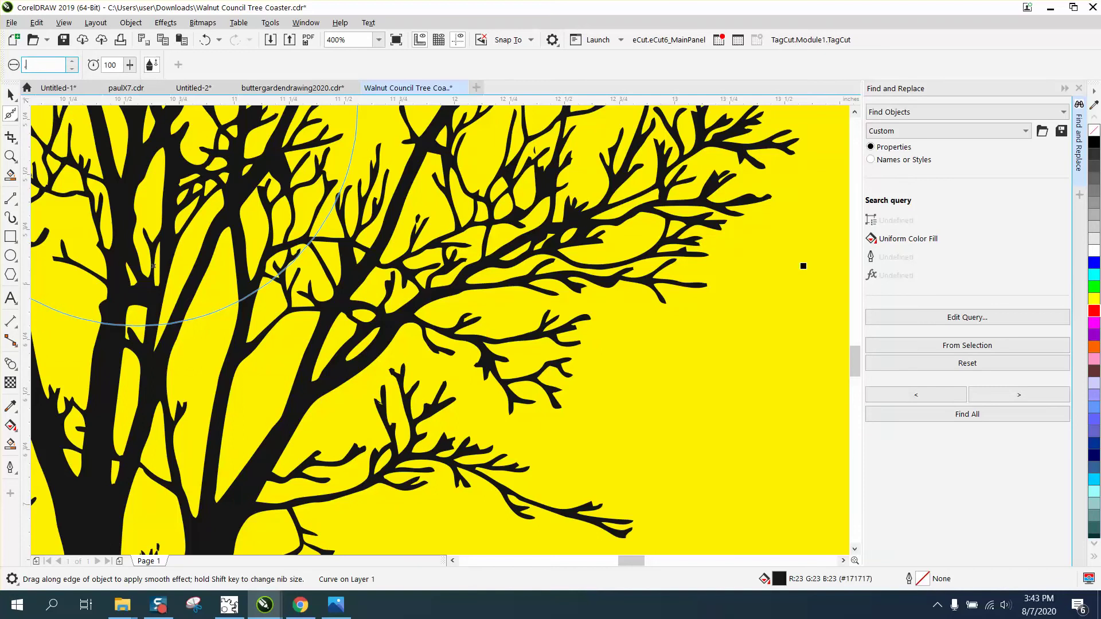
type(".25")
key("Return")
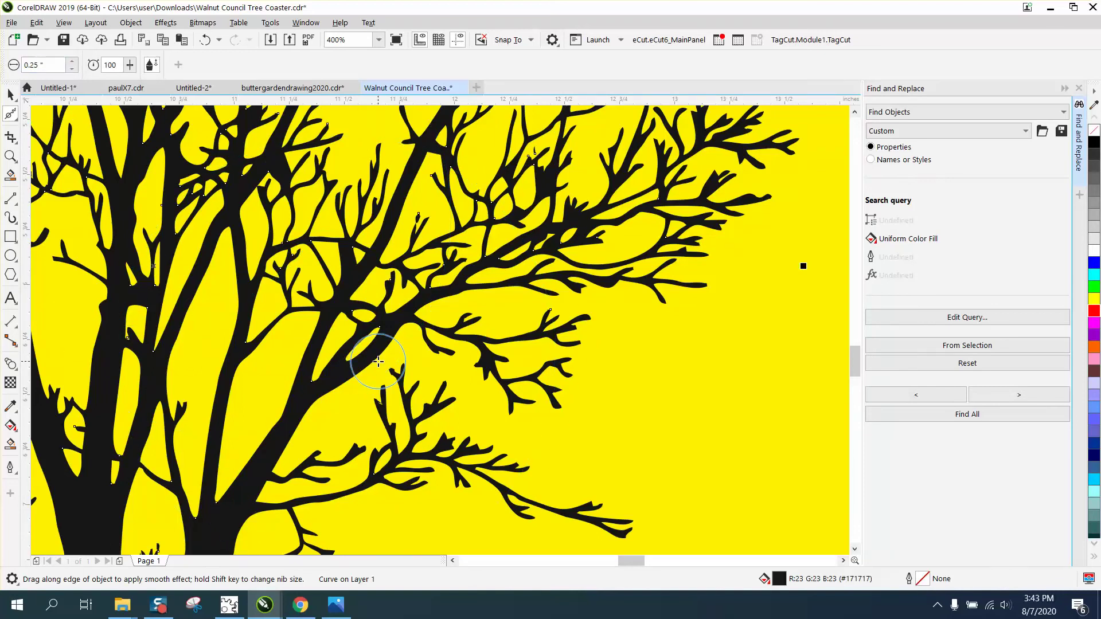
left_click(10, 156)
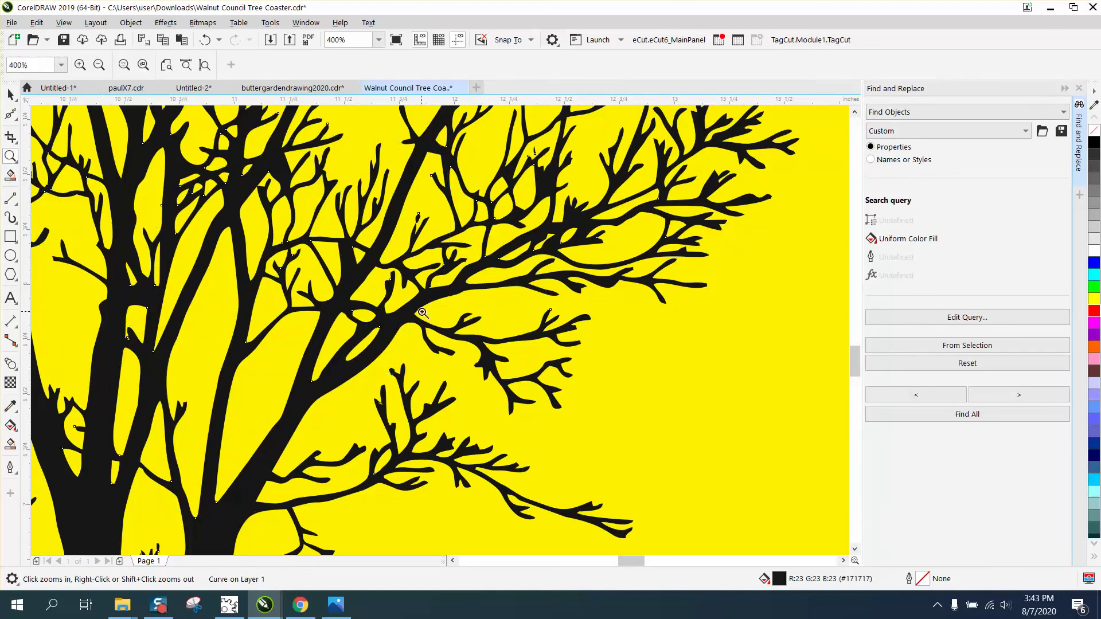
scroll(485, 365, "up", 3)
left_click(10, 114)
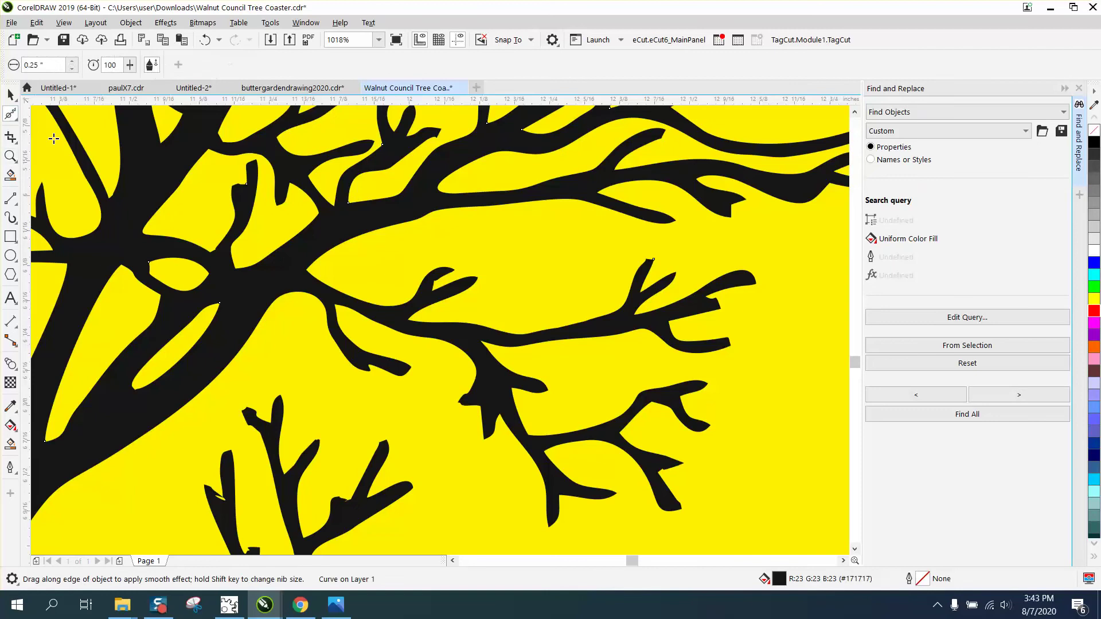
mouse_move(410, 302)
left_mouse_down()
mouse_move(418, 290)
mouse_move(408, 310)
left_mouse_up()
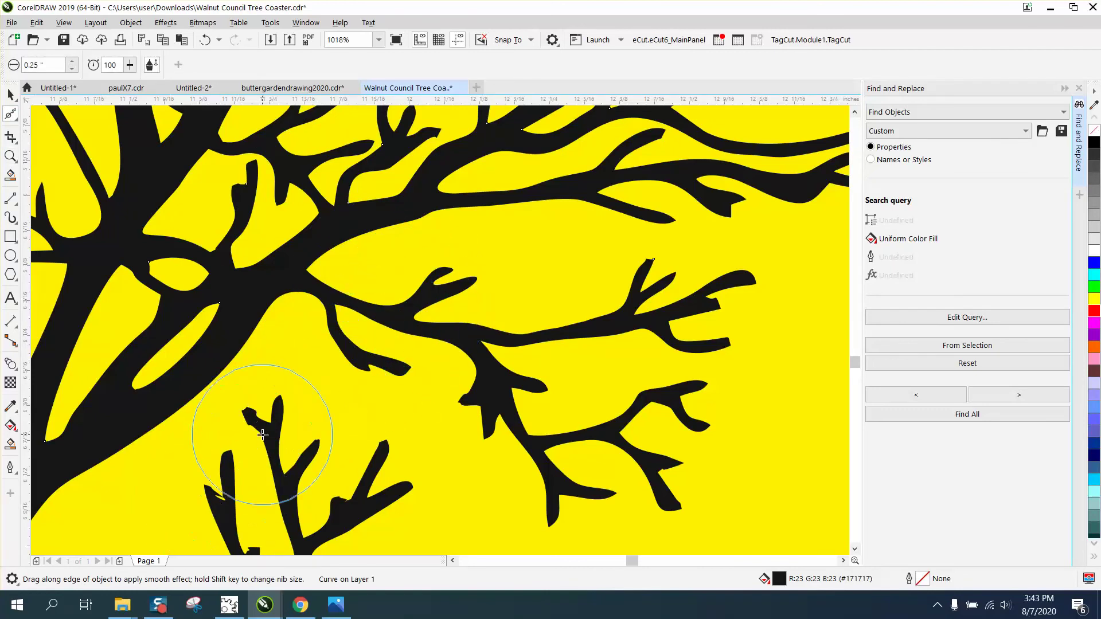
mouse_move(270, 429)
left_mouse_down()
mouse_move(270, 450)
mouse_move(246, 465)
mouse_move(278, 442)
mouse_move(307, 445)
mouse_move(287, 442)
mouse_move(212, 504)
mouse_move(221, 513)
mouse_move(223, 502)
left_mouse_up()
mouse_move(359, 515)
left_mouse_down()
mouse_move(371, 474)
mouse_move(381, 497)
left_mouse_up()
mouse_move(663, 454)
left_mouse_down()
mouse_move(695, 394)
mouse_move(710, 410)
mouse_move(718, 381)
mouse_move(659, 258)
mouse_move(779, 303)
left_mouse_up()
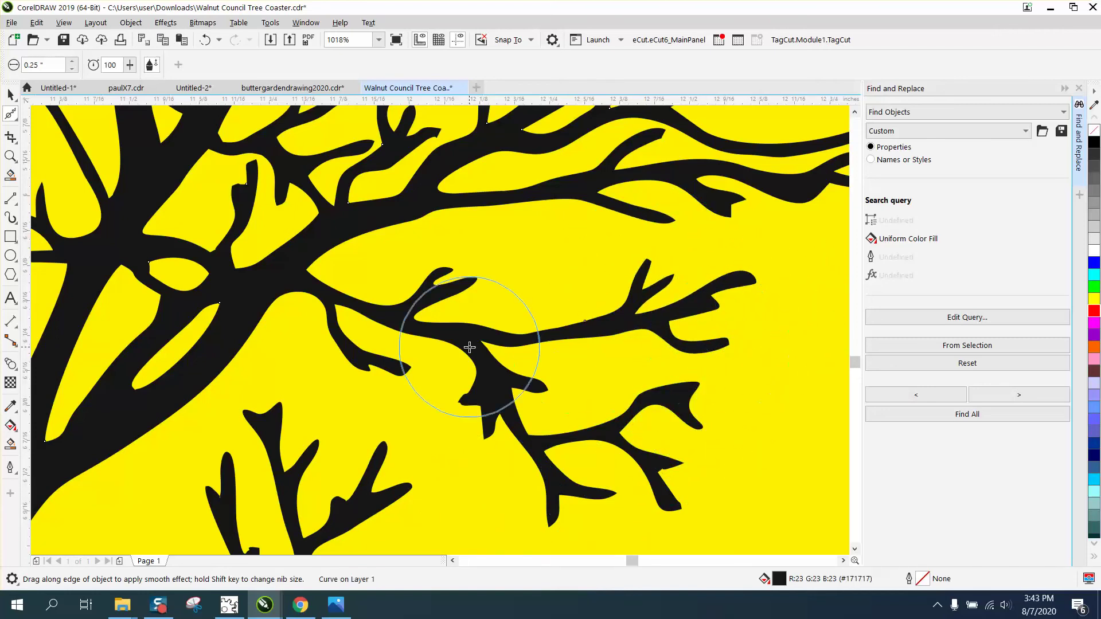
Check the branches left of the trunk for leftover pieces and delete the yellow background rectangle behind the tree.
mouse_move(776, 364)
left_mouse_down()
mouse_move(492, 349)
mouse_move(998, 359)
left_mouse_up()
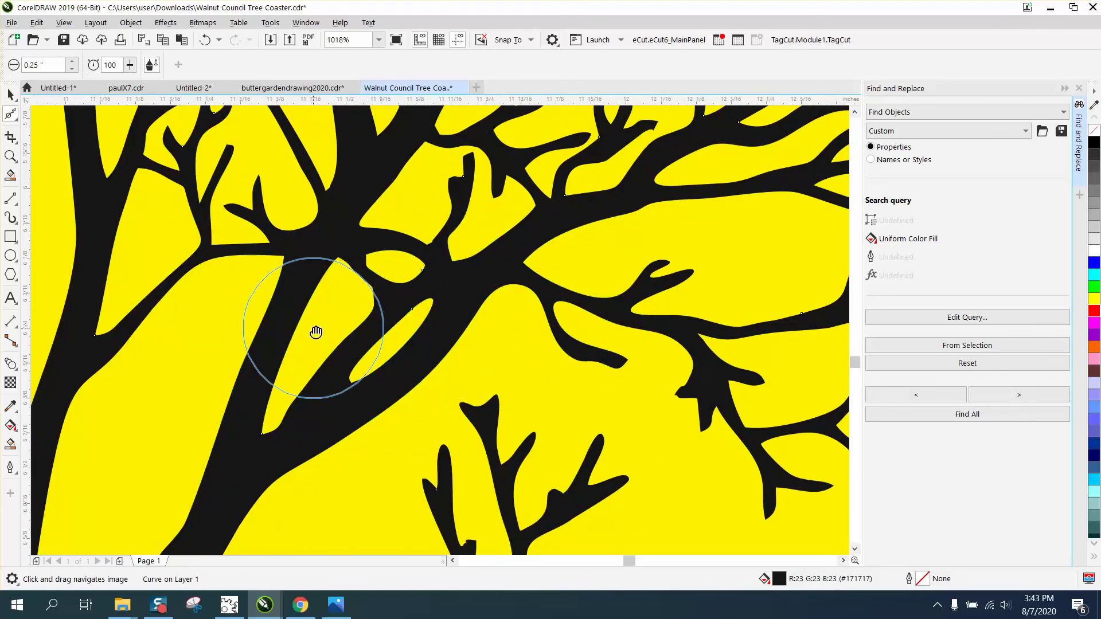
mouse_move(326, 331)
left_mouse_down()
mouse_move(693, 356)
mouse_move(762, 350)
left_mouse_up()
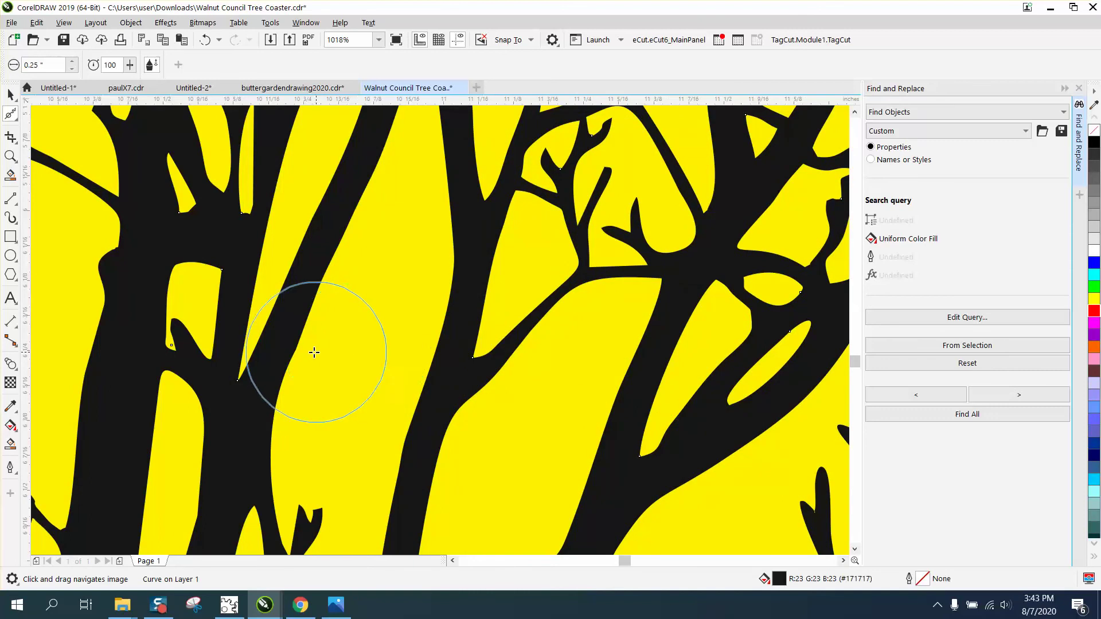
left_click_drag(246, 320, 645, 355)
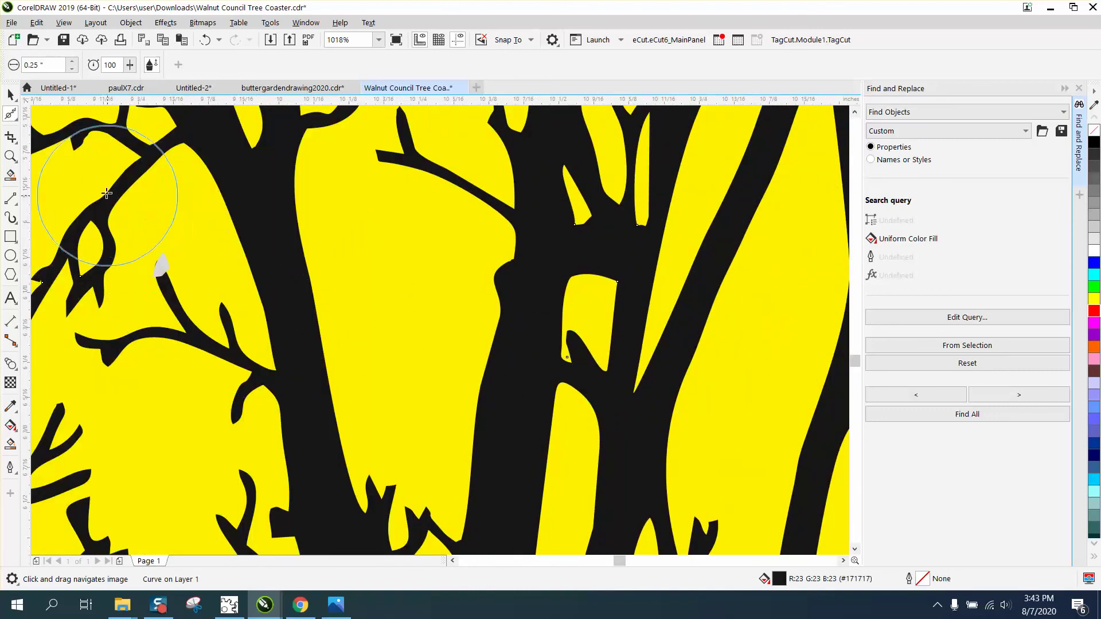
key("space")
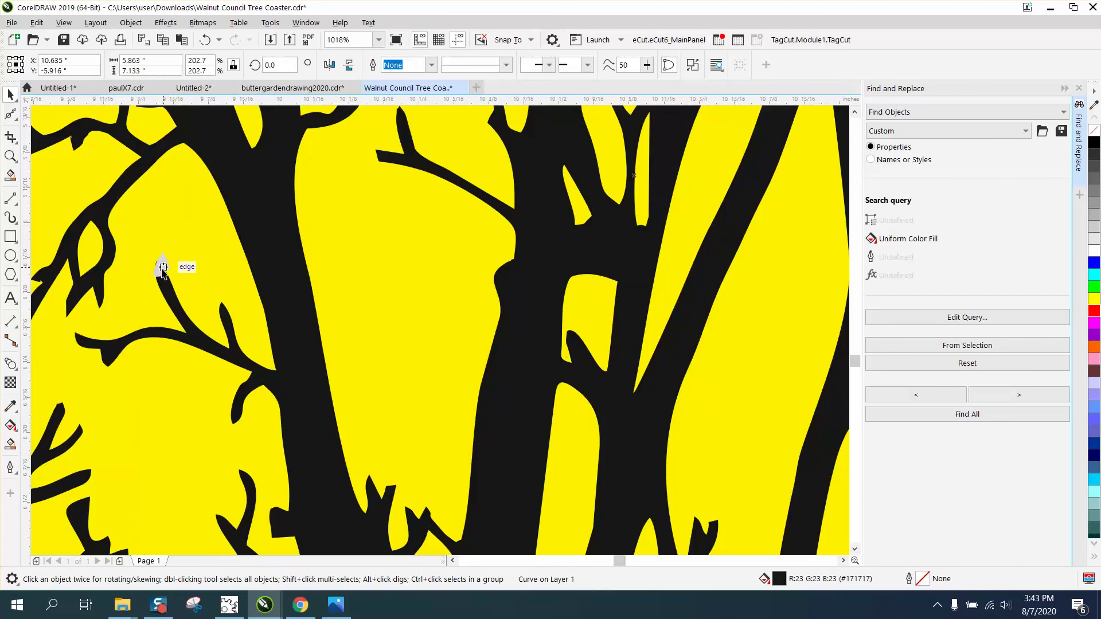
scroll(306, 309, "down", 6)
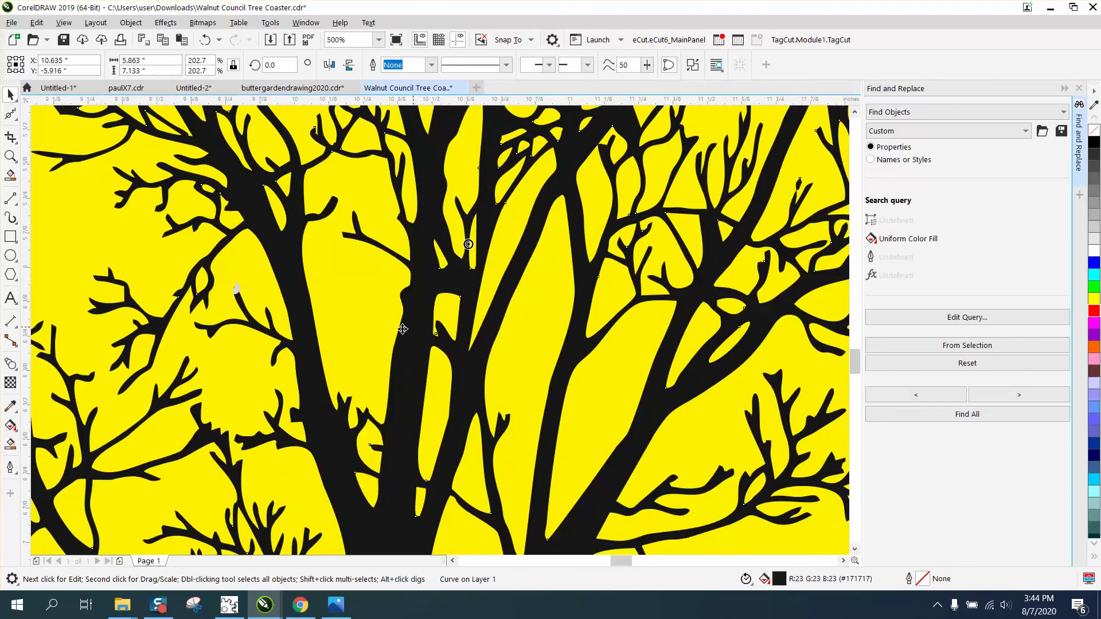
left_click(79, 283)
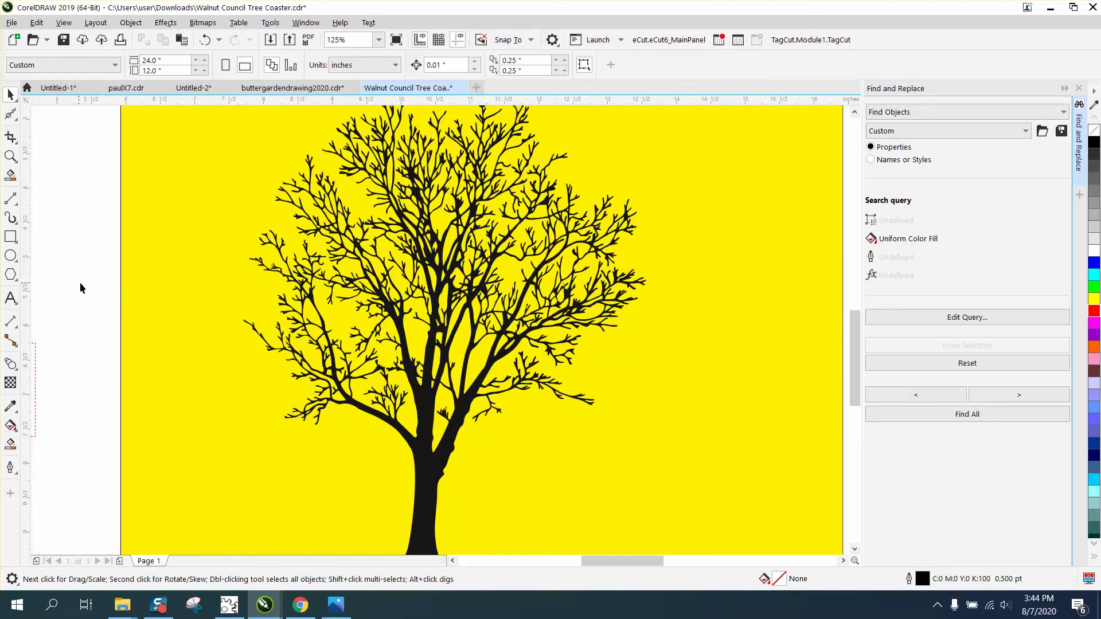
left_click(142, 283)
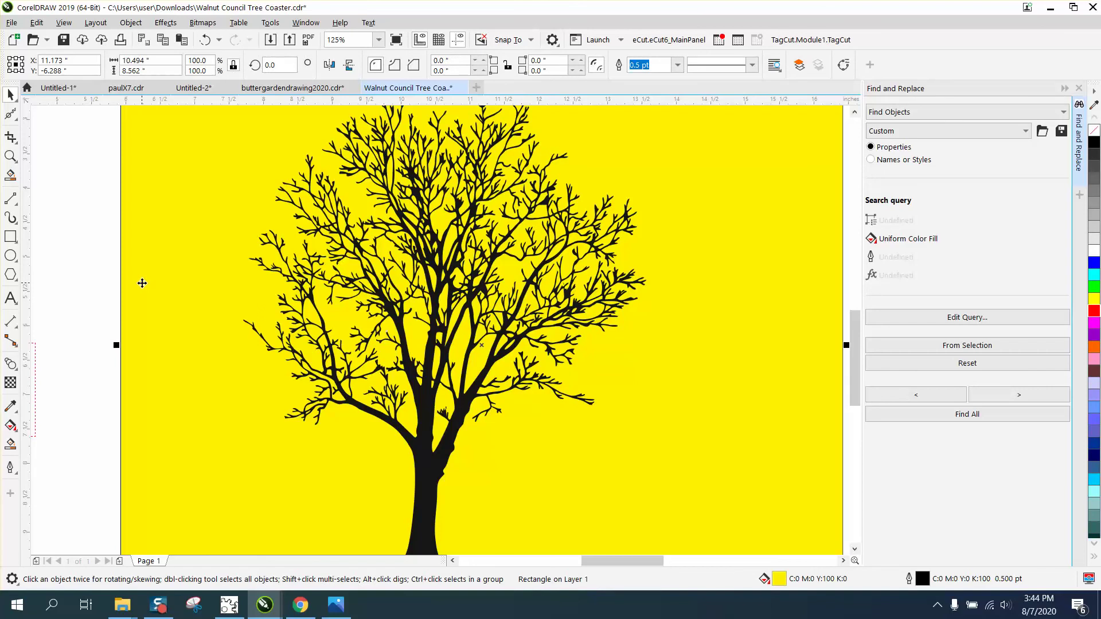
key("Delete")
Delete the light grey piece on the twig tip left of the trunk and undo that deletion.
left_click(11, 156)
left_click_drag(259, 272, 408, 360)
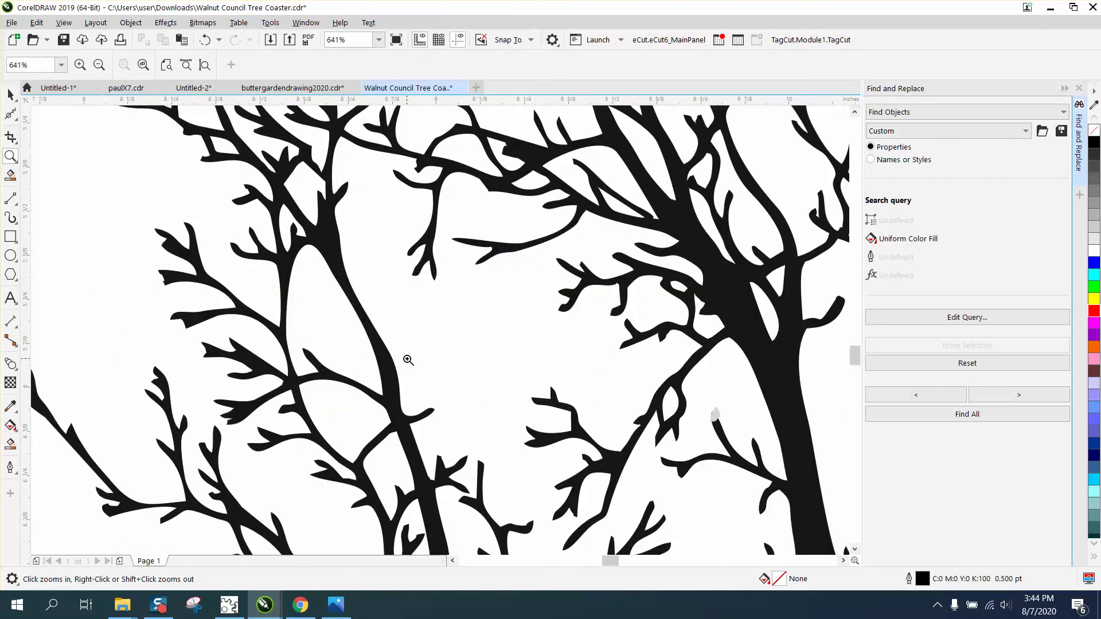
right_click(408, 360)
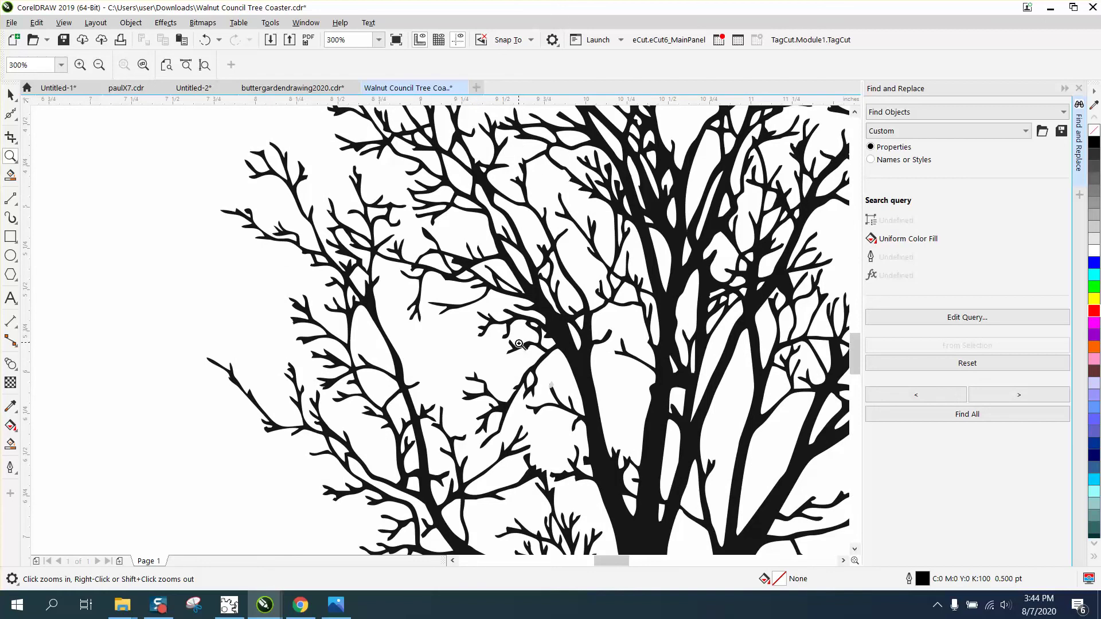
left_click_drag(536, 374, 602, 421)
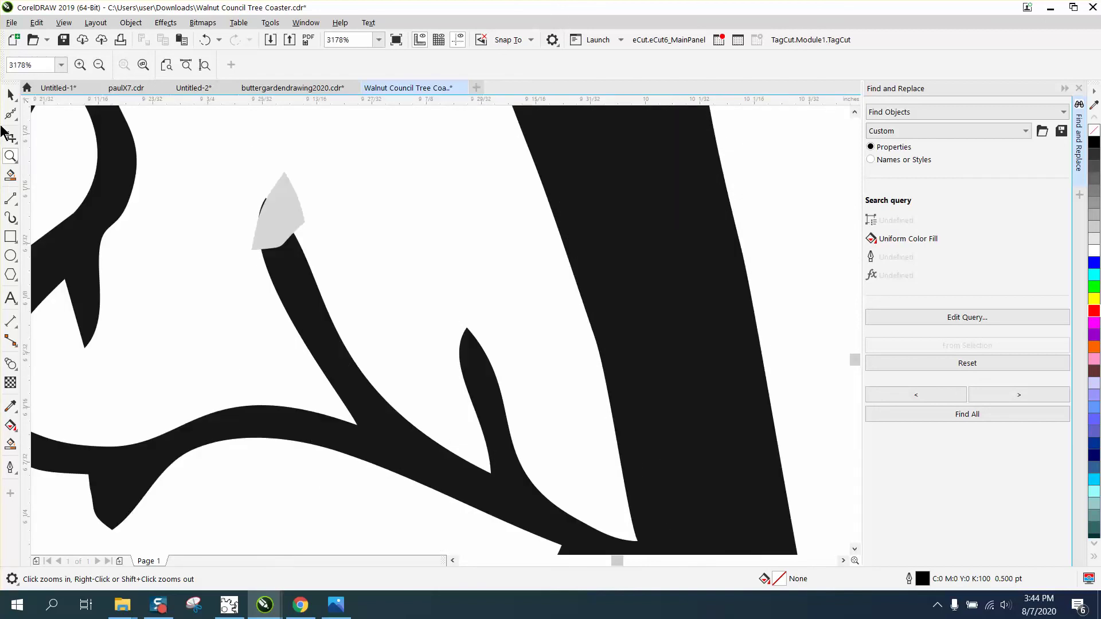
left_click(10, 95)
left_click(281, 218)
key("Delete")
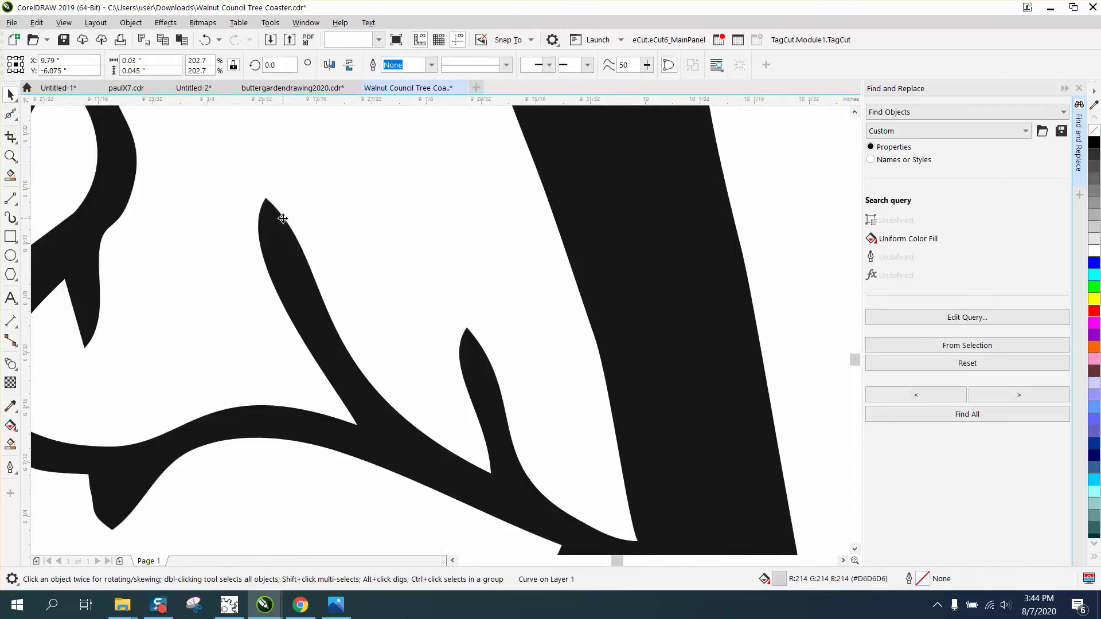
scroll(387, 262, "down", 5)
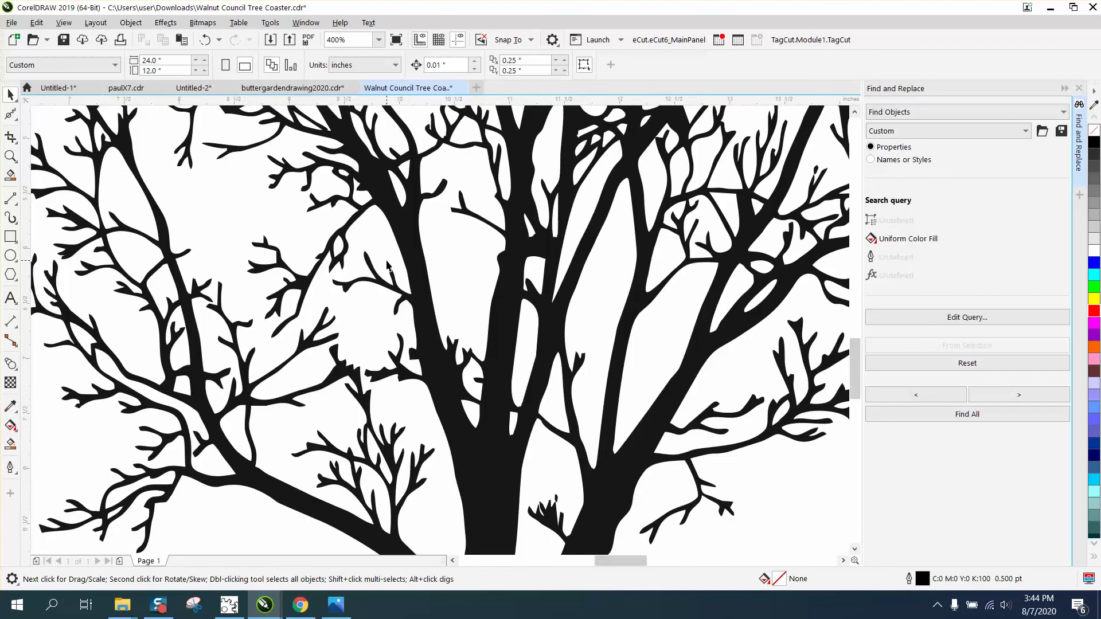
scroll(388, 262, "down", 1)
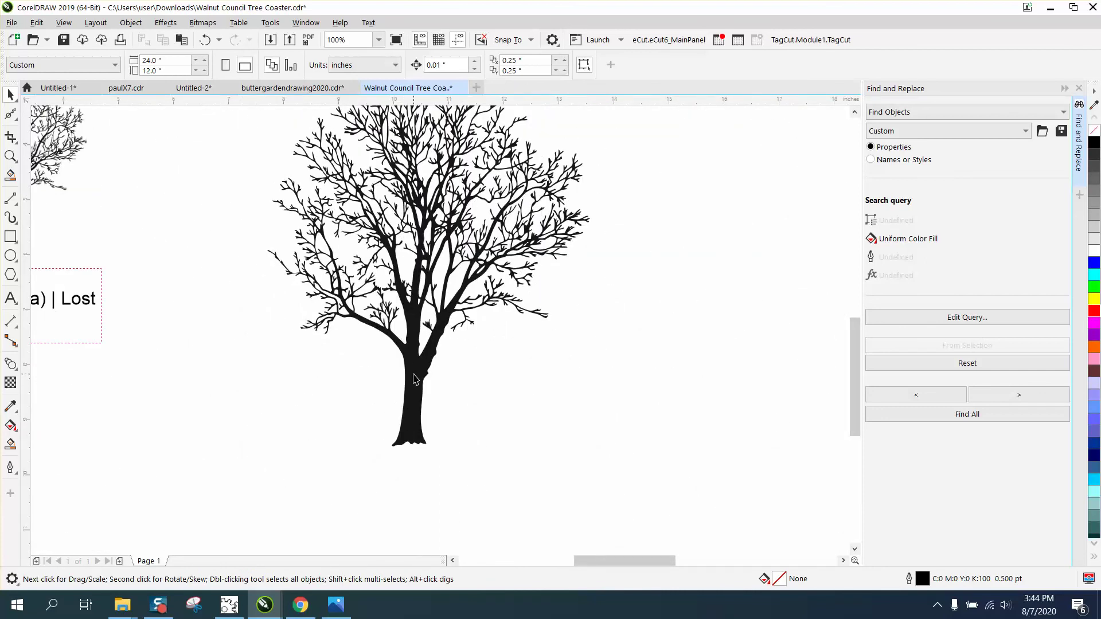
left_click(202, 43)
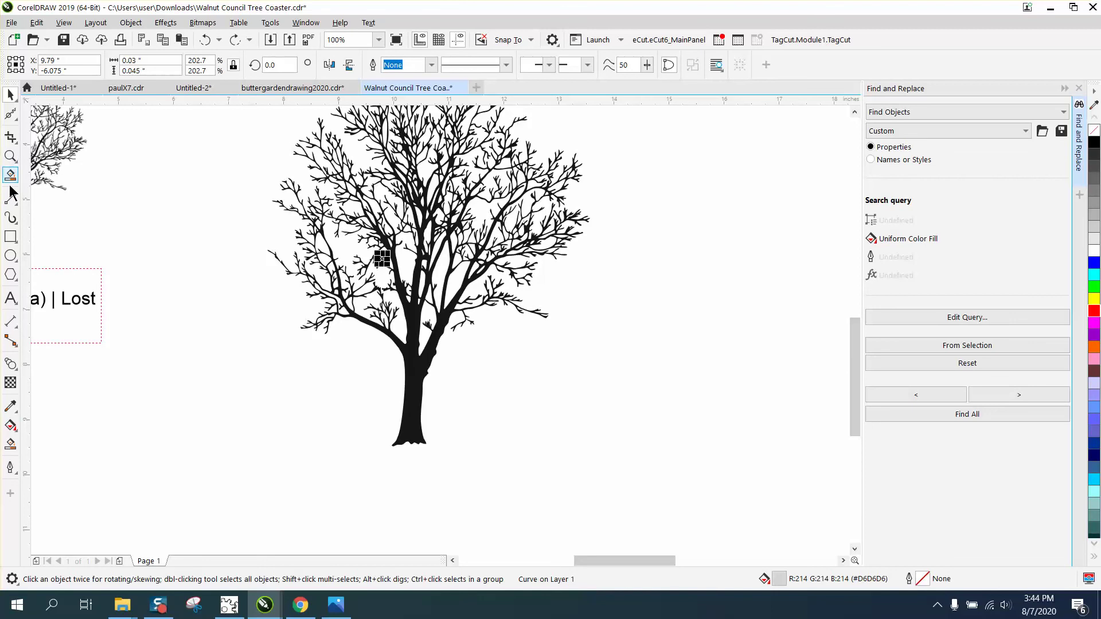
Draw a rectangle about 9.8 in by 6.9 in over the large tree and fill it with yellow.
left_click(11, 236)
scroll(223, 163, "down", 1)
left_click_drag(222, 119, 491, 308)
left_click(1093, 299)
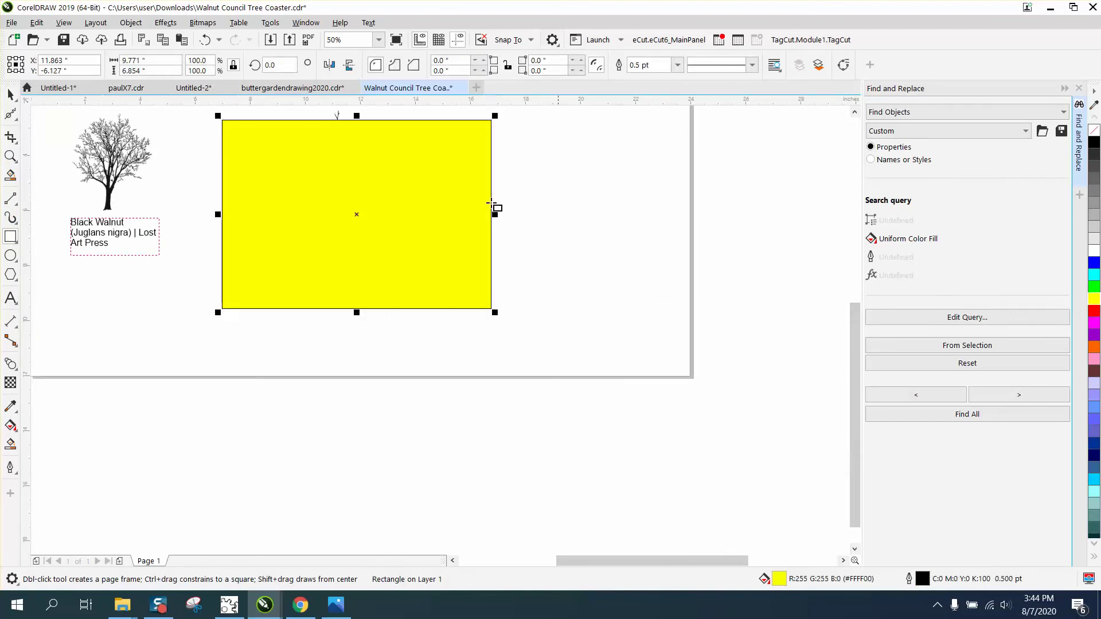
Place the yellow rectangle behind the large tree by changing its stacking order.
left_click(135, 23)
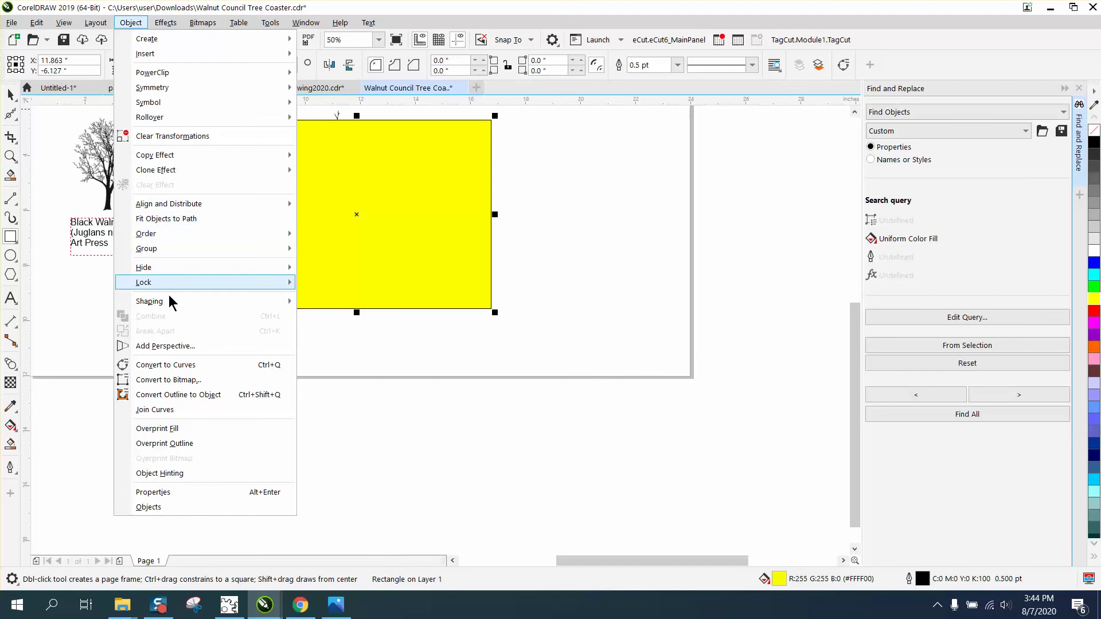
mouse_move(156, 249)
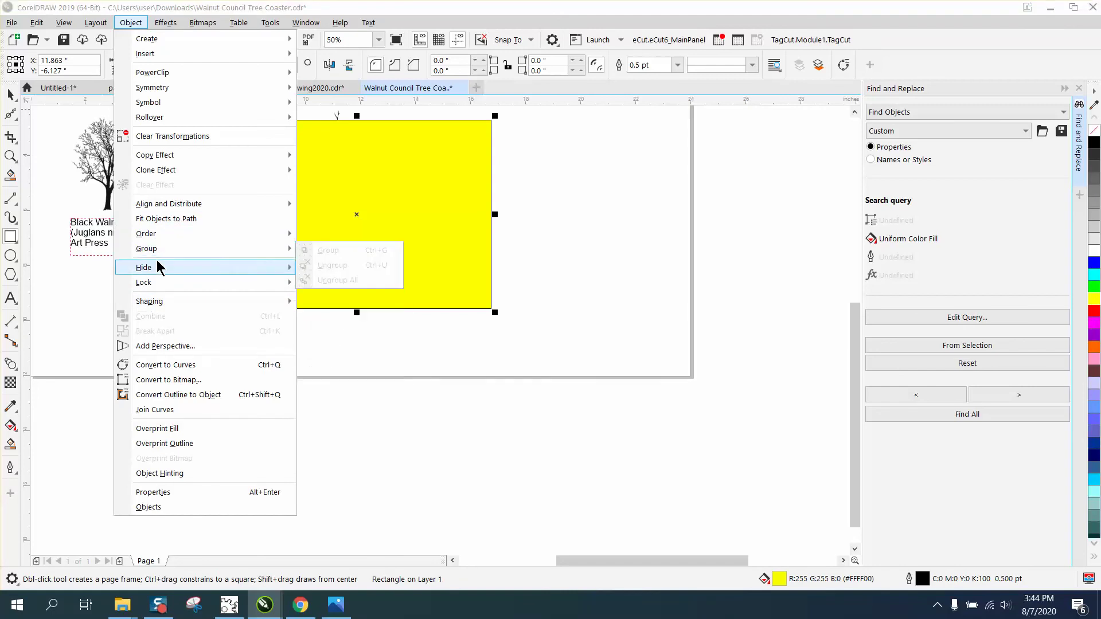
mouse_move(157, 229)
left_click(337, 250)
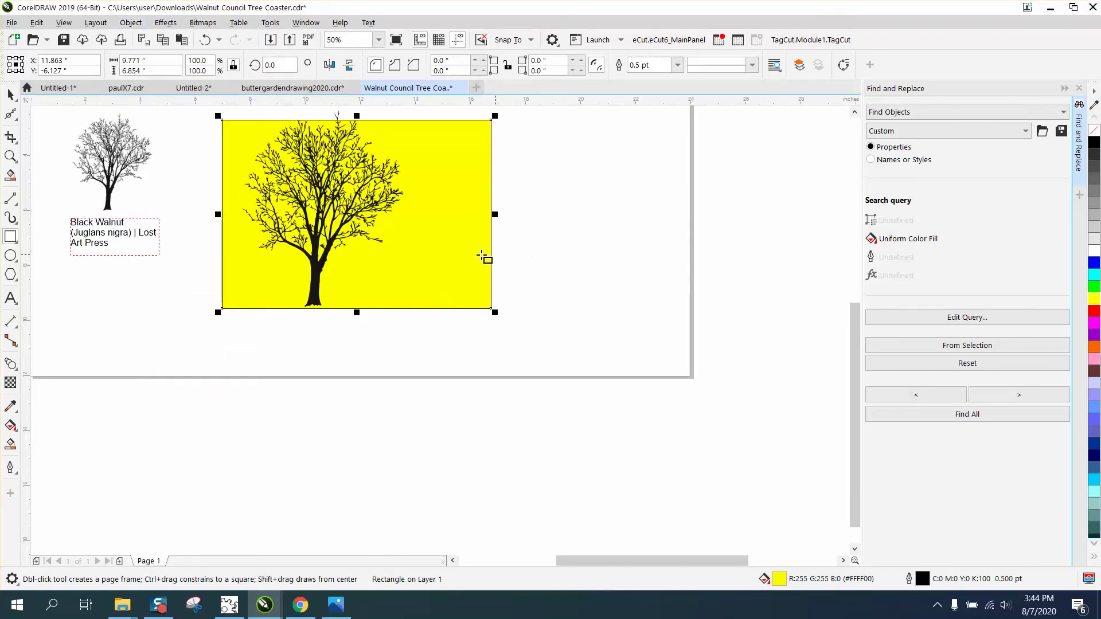
Move the black tree aside to the right and select the light grey leftover piece in the area it occupied on the yellow rectangle.
left_click(10, 156)
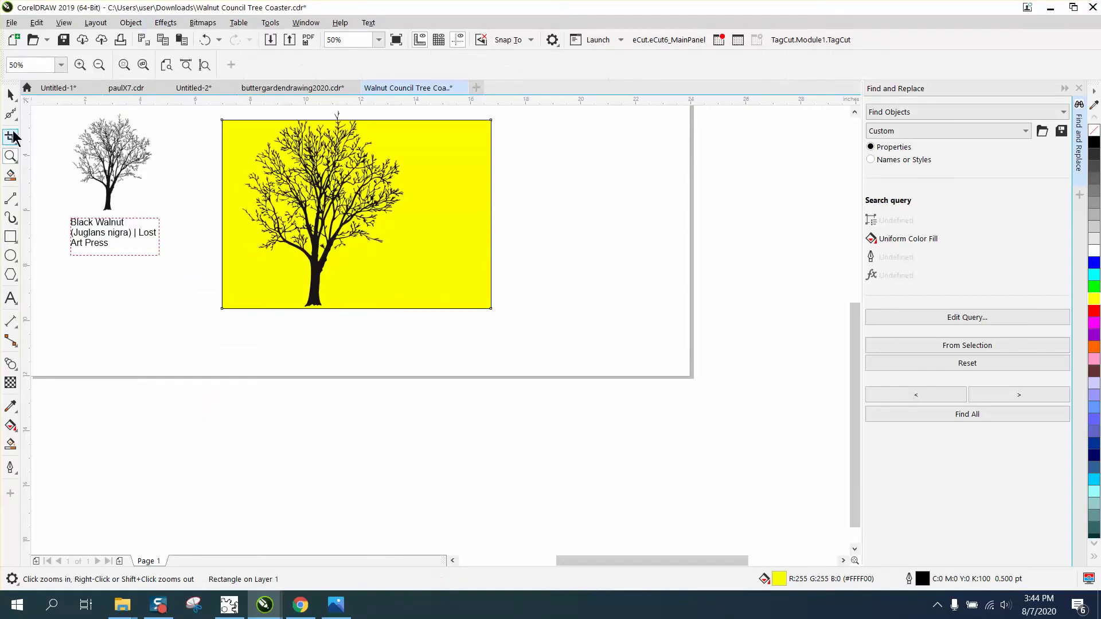
left_click(10, 95)
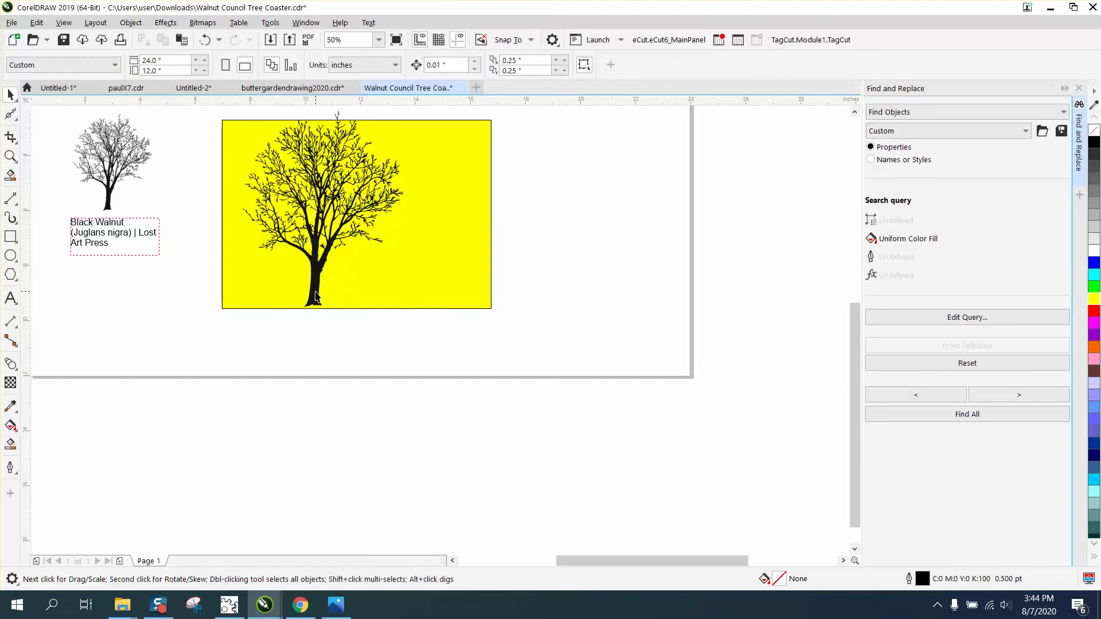
left_click_drag(317, 298, 418, 298)
left_click_drag(202, 138, 343, 256)
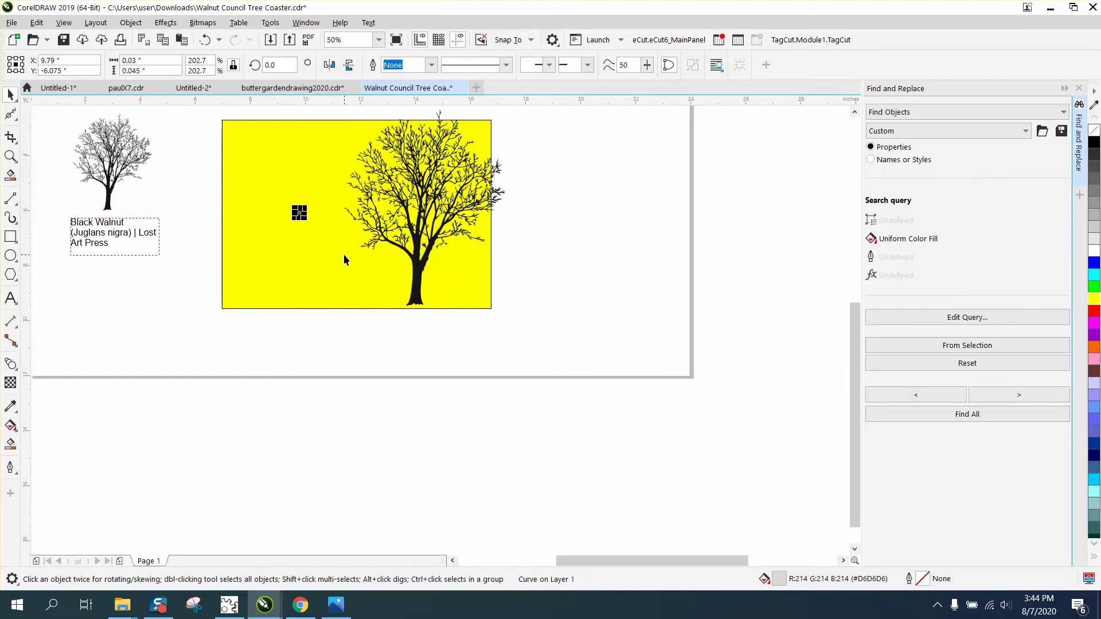
key("Escape")
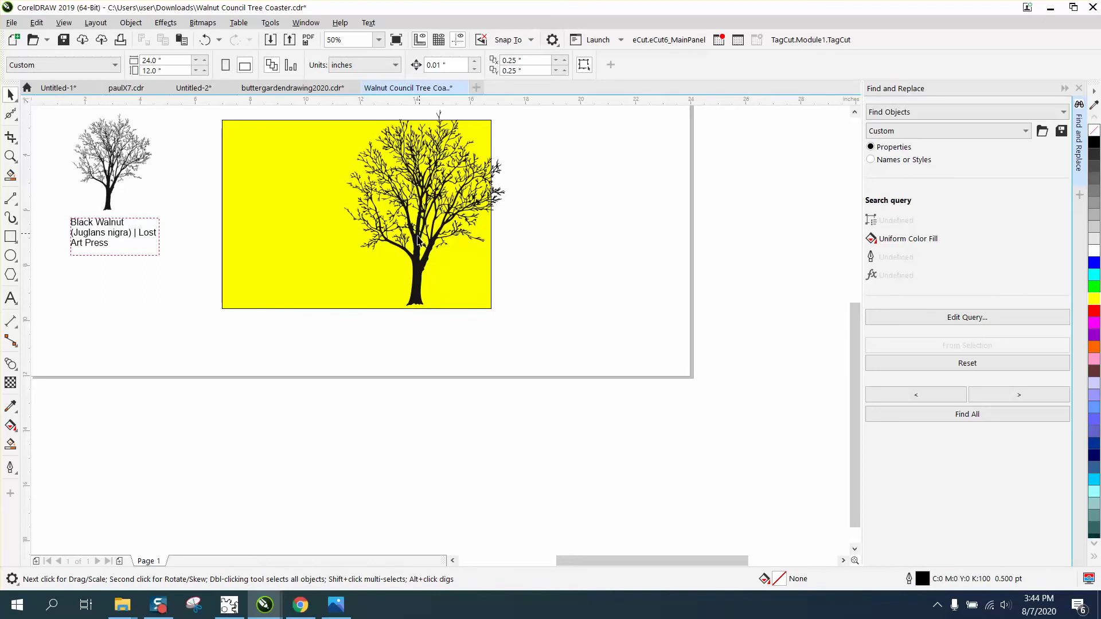
Move the black tree back toward the middle of the yellow rectangle and inspect its branches up close.
left_click_drag(418, 241, 336, 248)
left_click(10, 156)
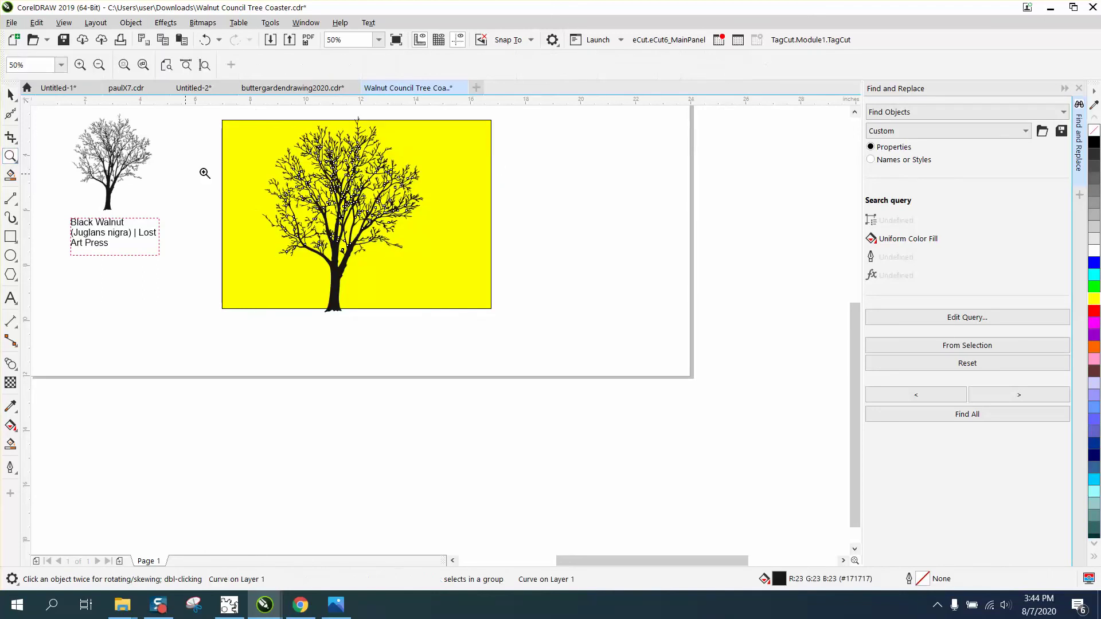
left_click(376, 249)
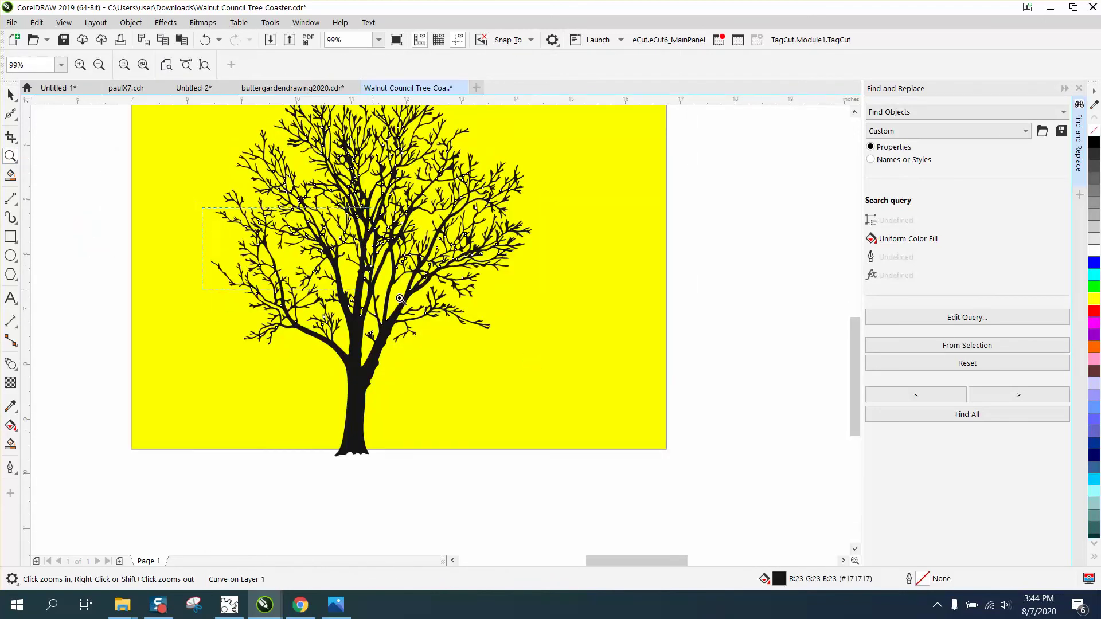
left_click(443, 313)
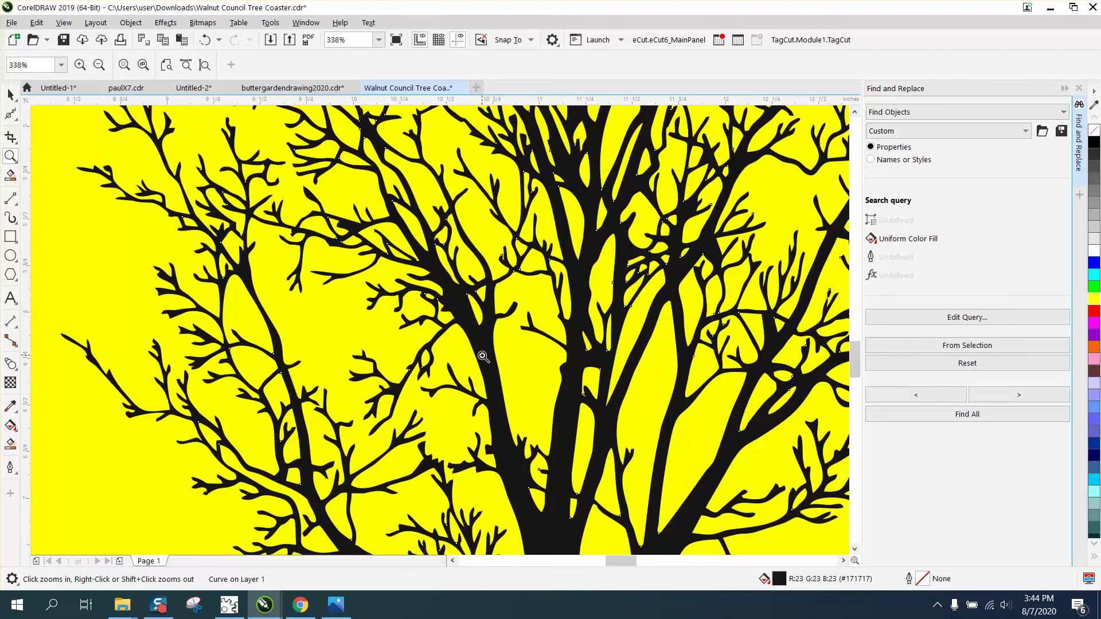
scroll(483, 357, "down", 2)
scroll(478, 354, "down", 2)
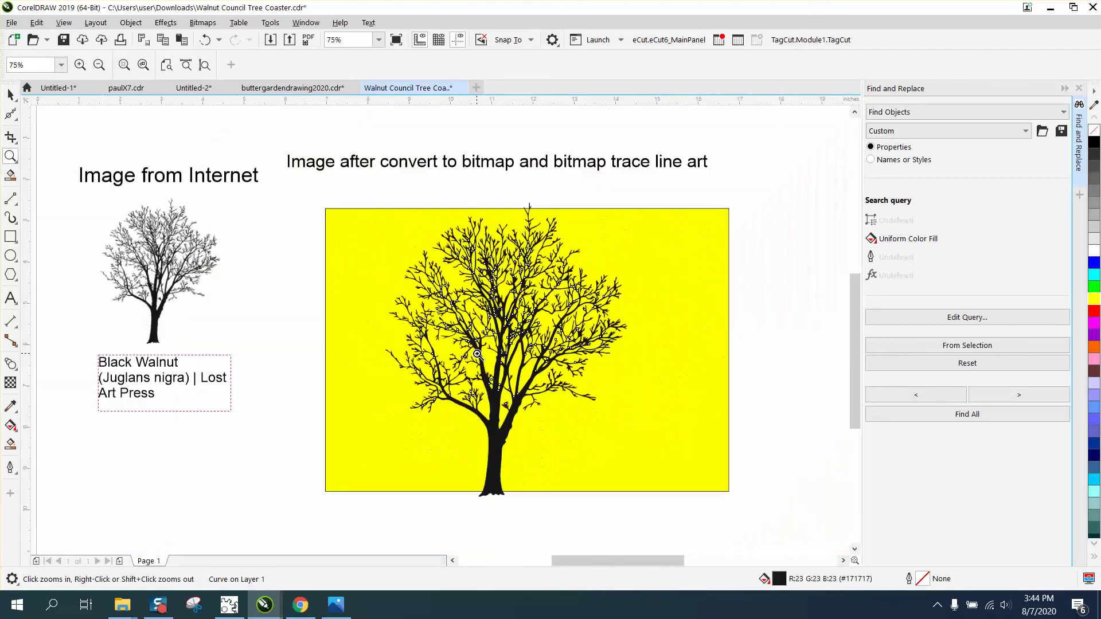